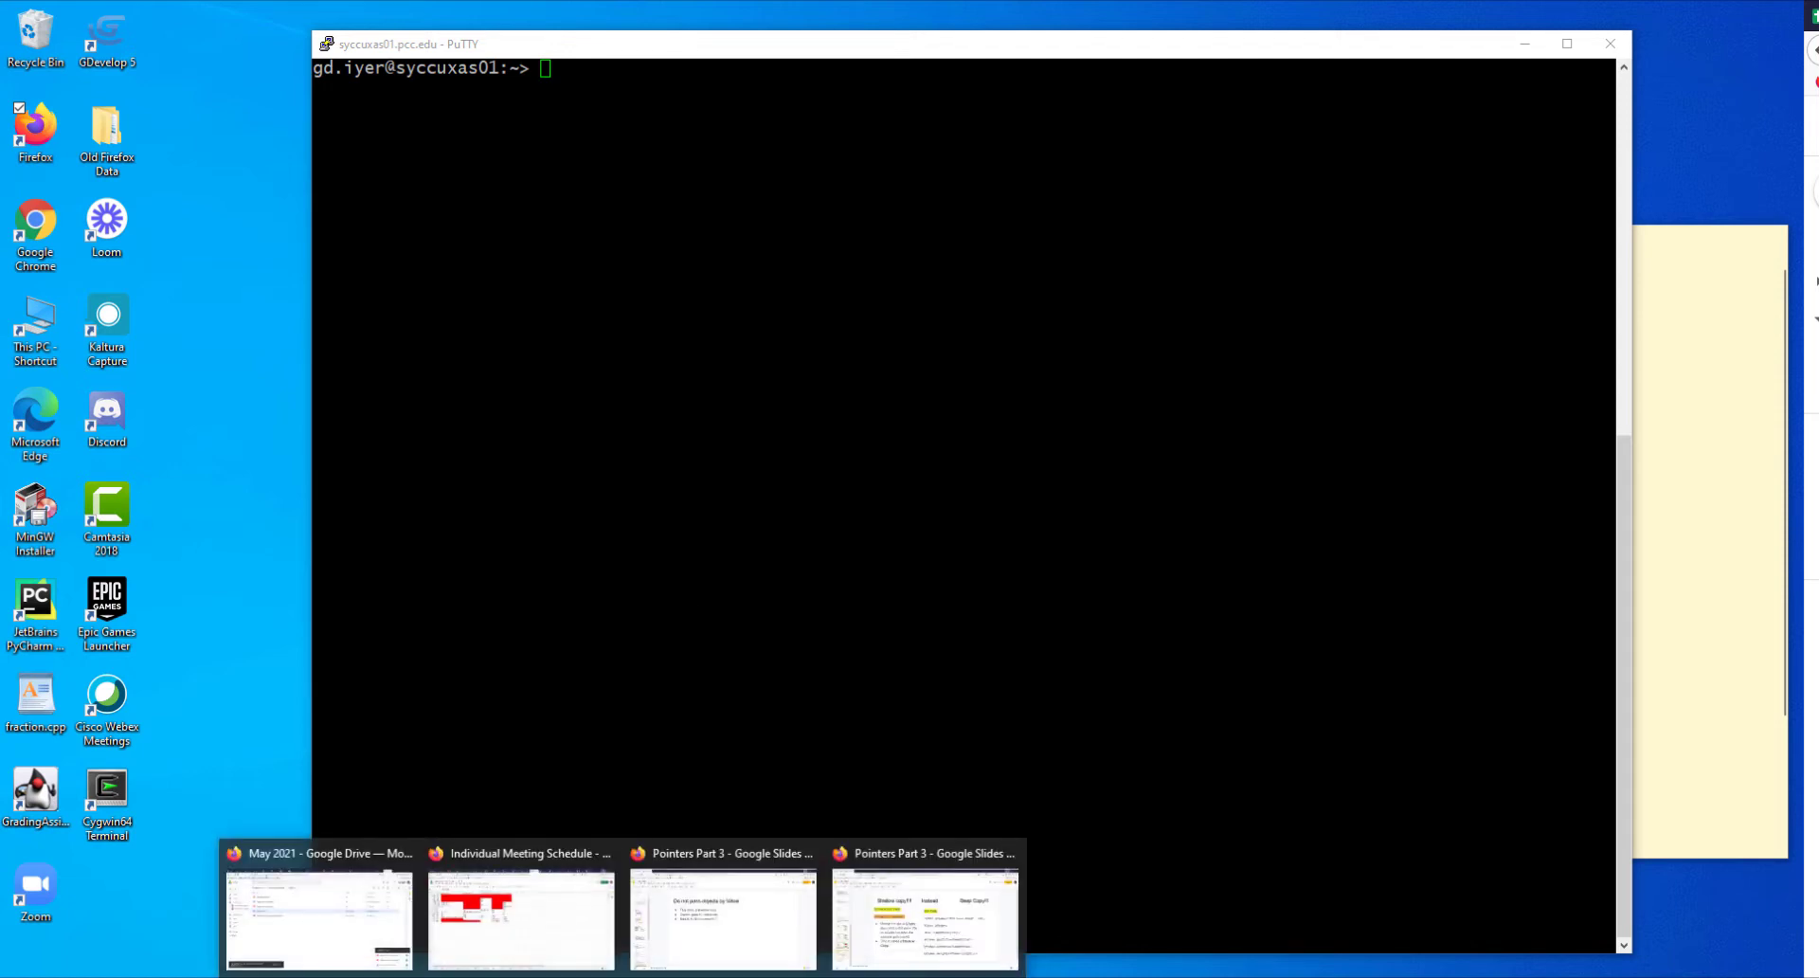
- Bring up the Firefox window previews to reach the Individual Meeting Schedule window
mouse_move(349, 938)
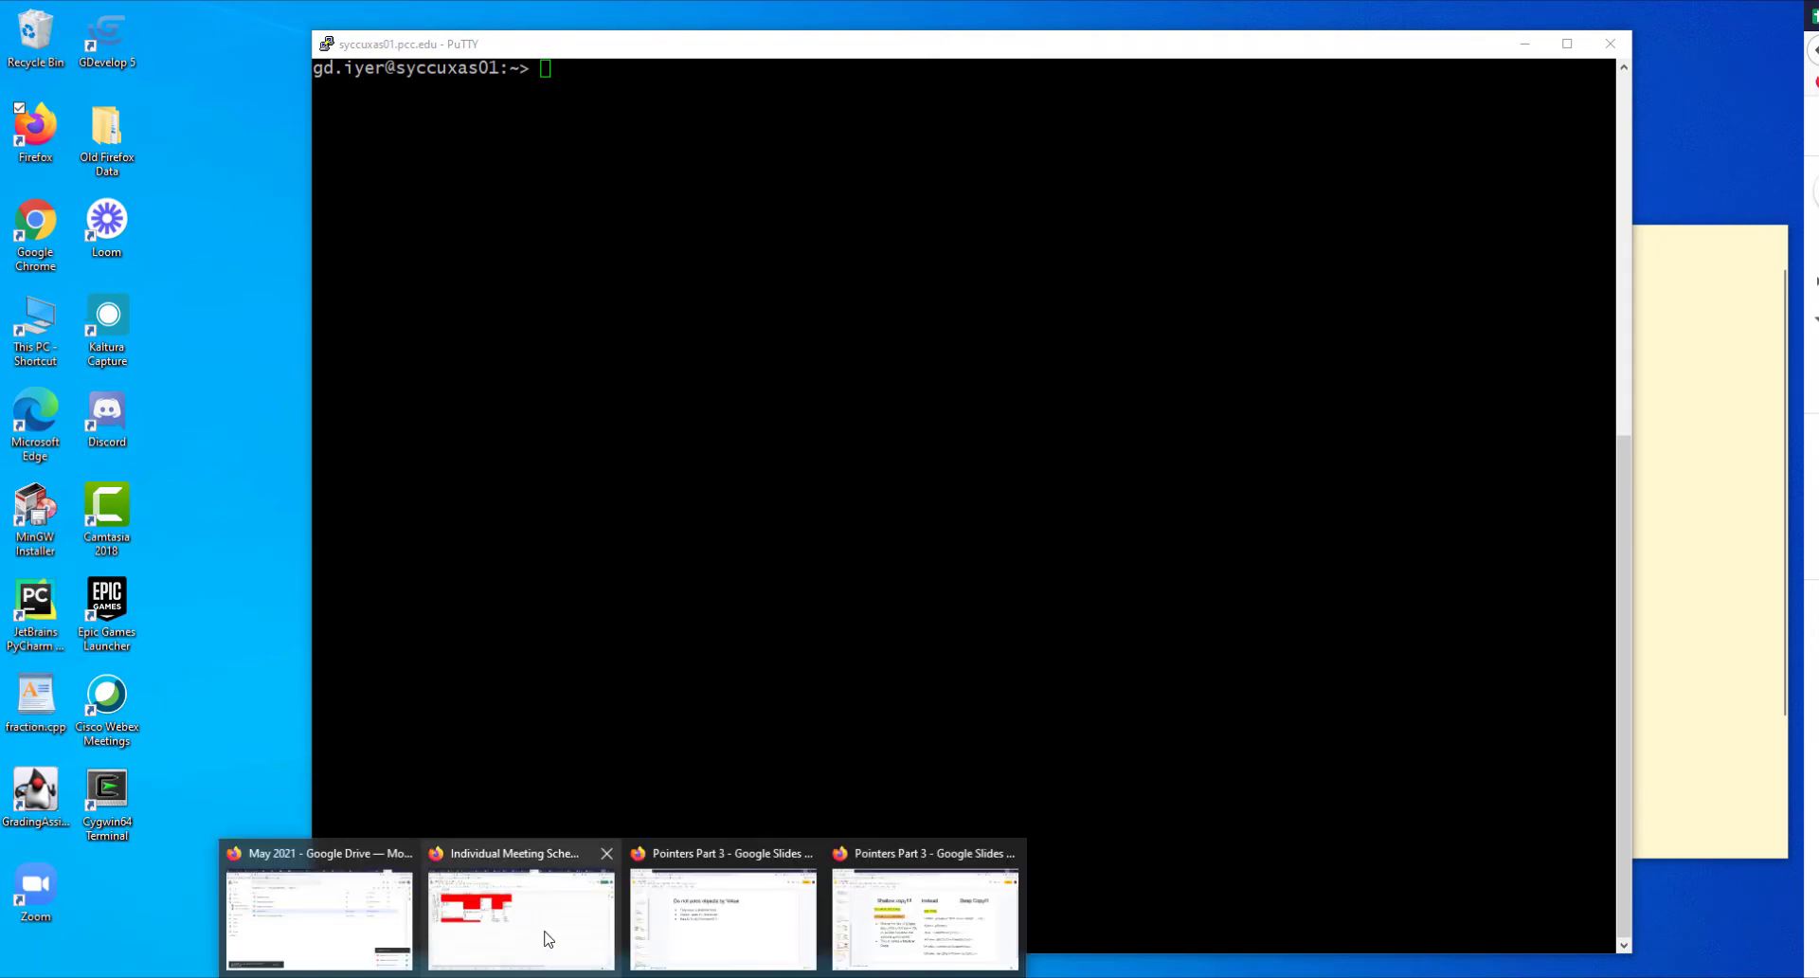
- Append ' - Alpine' to the 'Sending Mail on Linux' heading in the PCC Linux and Vim Manual
click(549, 936)
click(1099, 16)
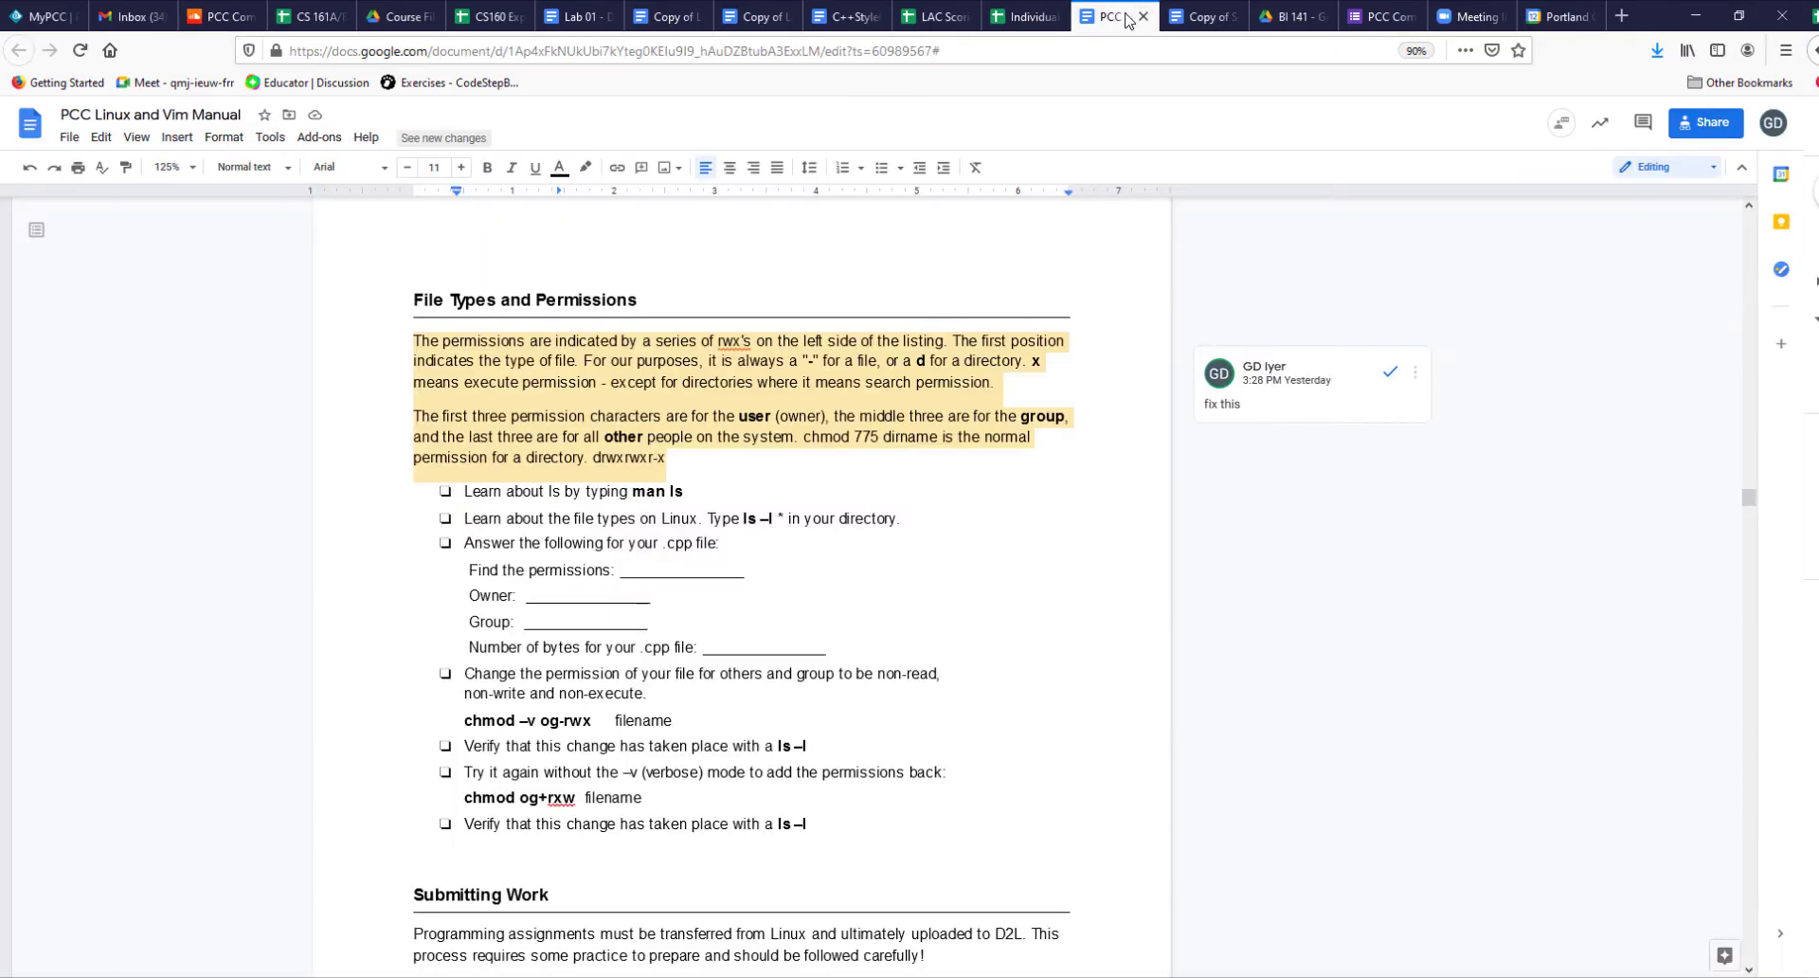
scroll(754, 522, up, 2)
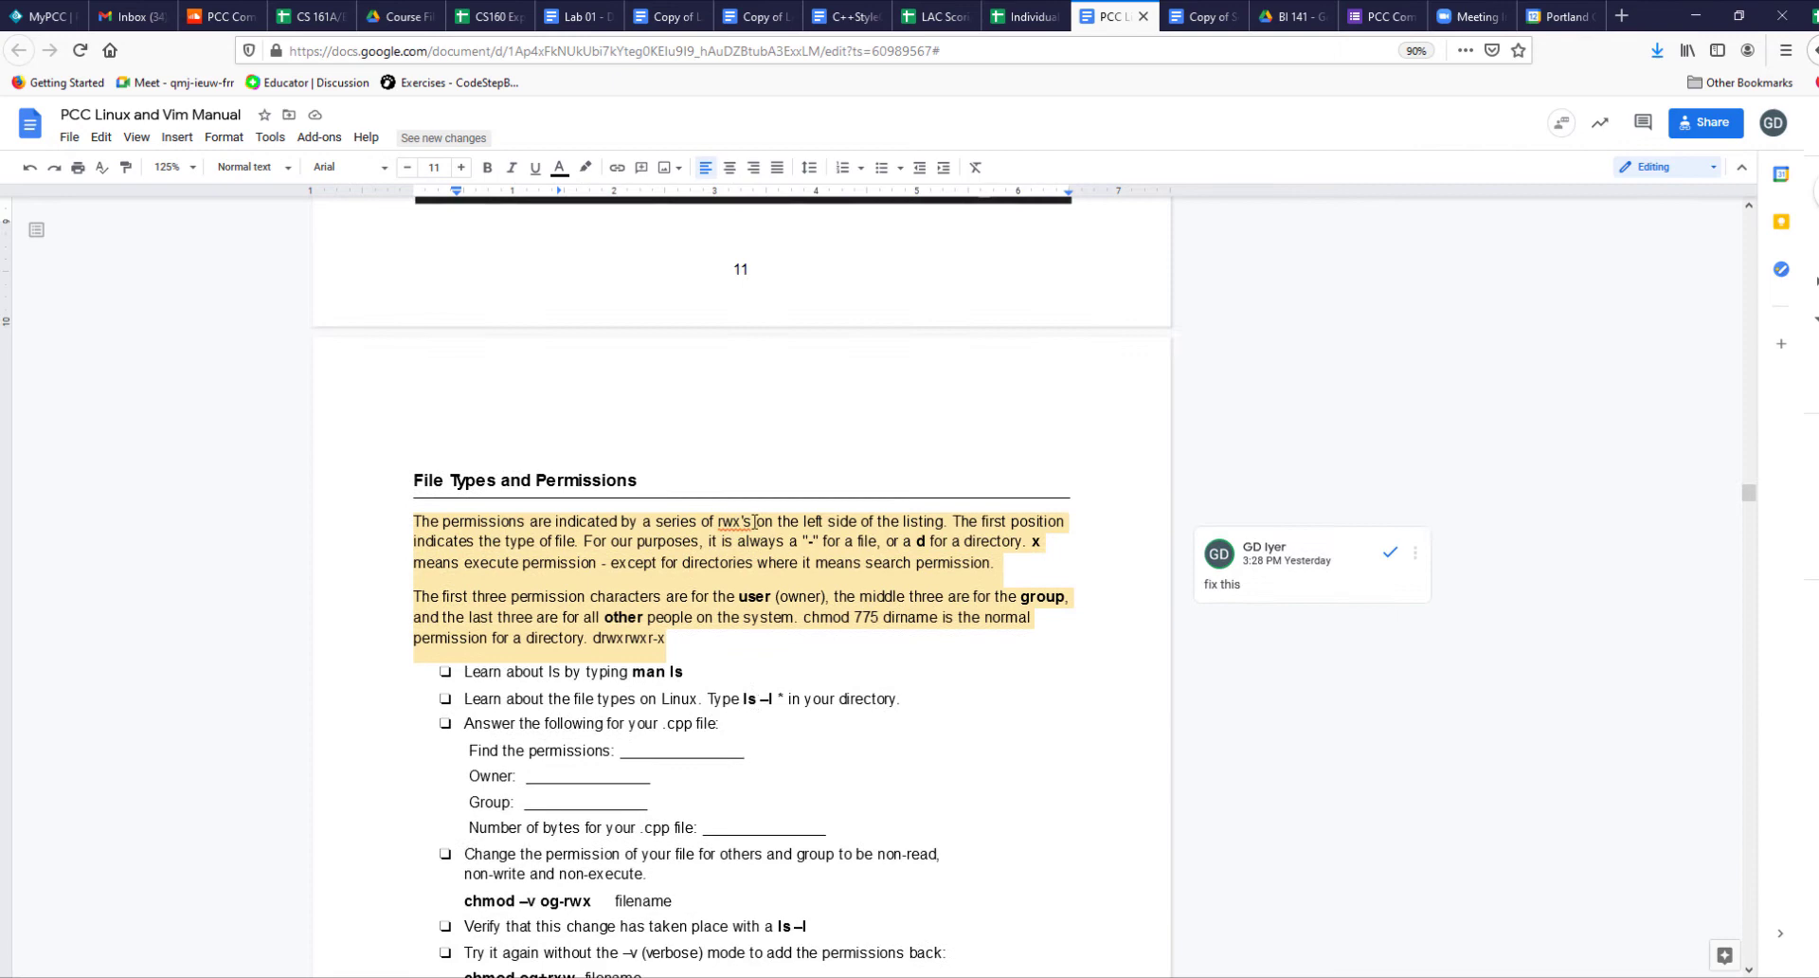
scroll(767, 528, down, 20)
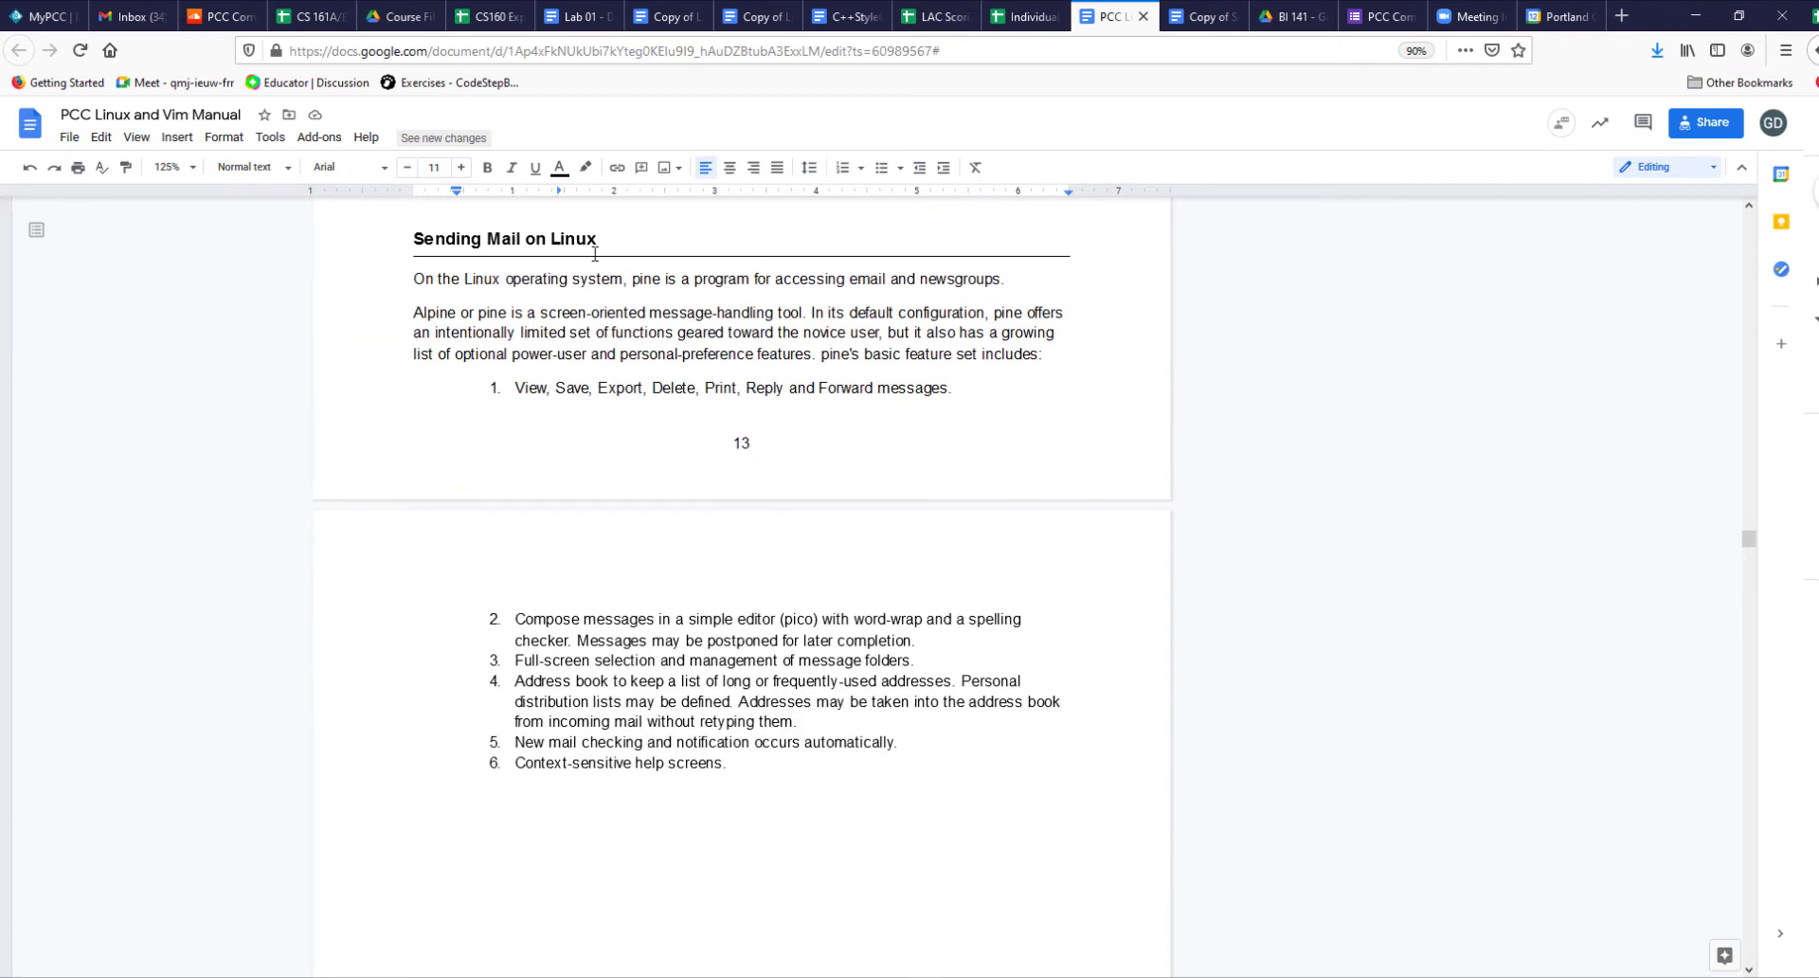
click(621, 246)
text(- )
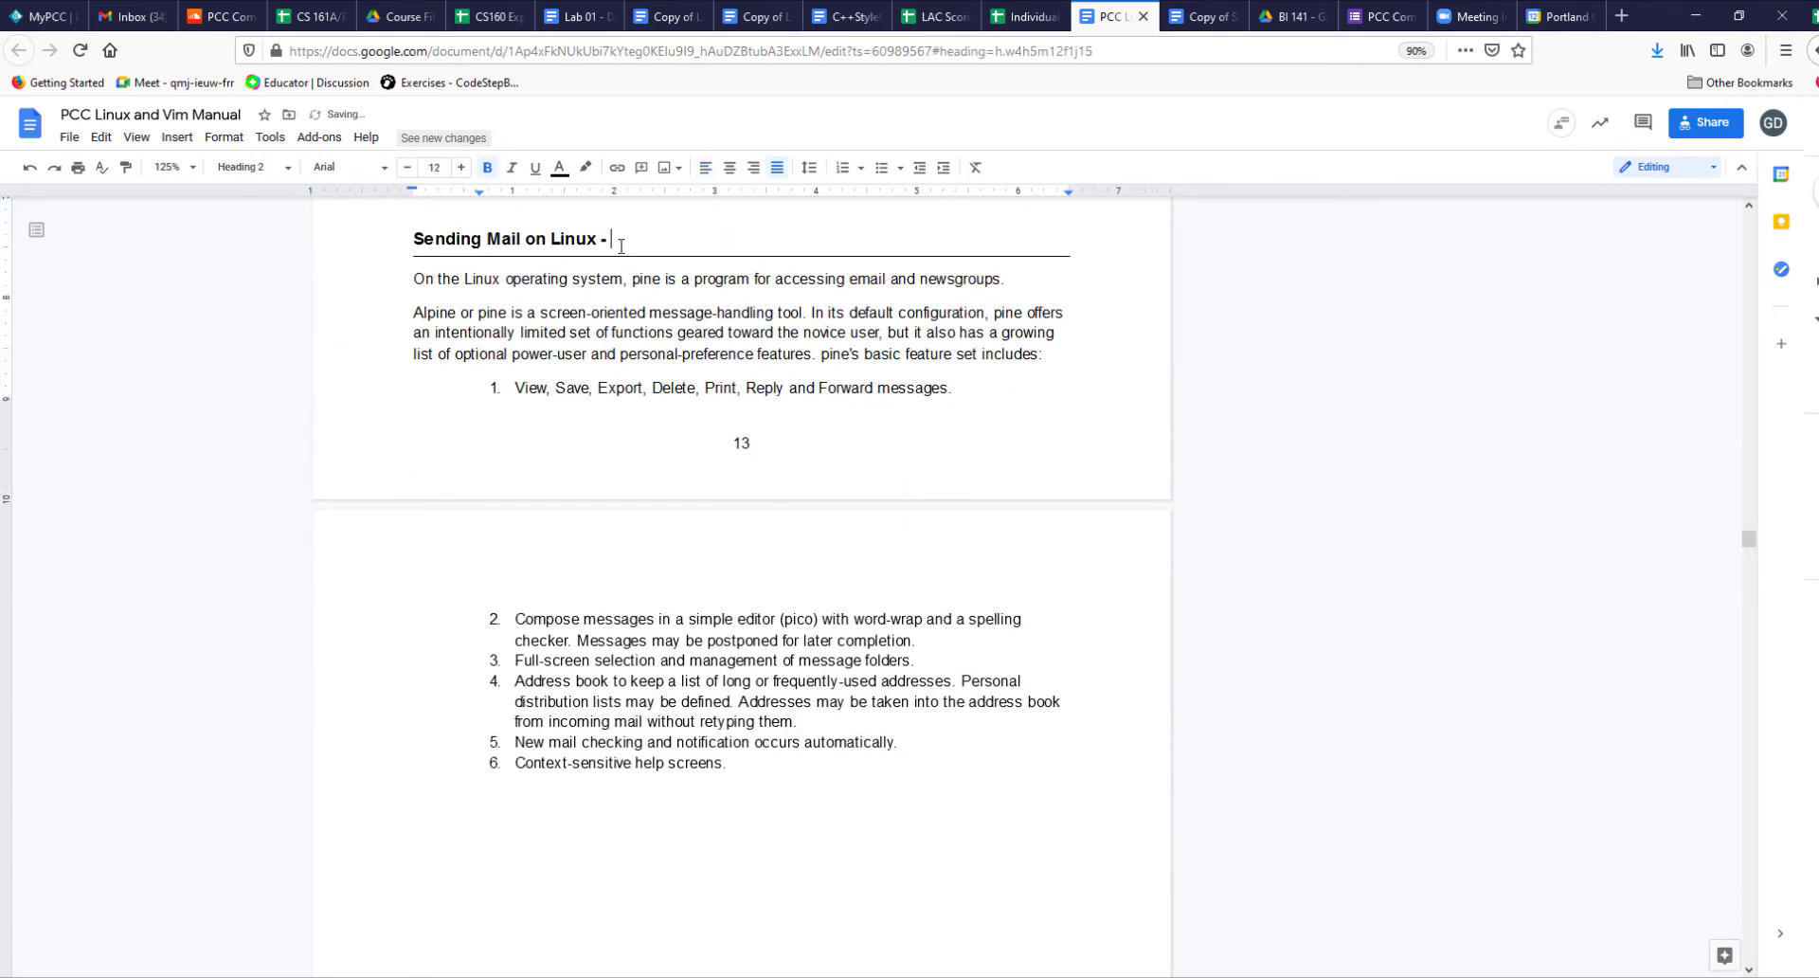
text(Alpine)
mouse_move(807, 975)
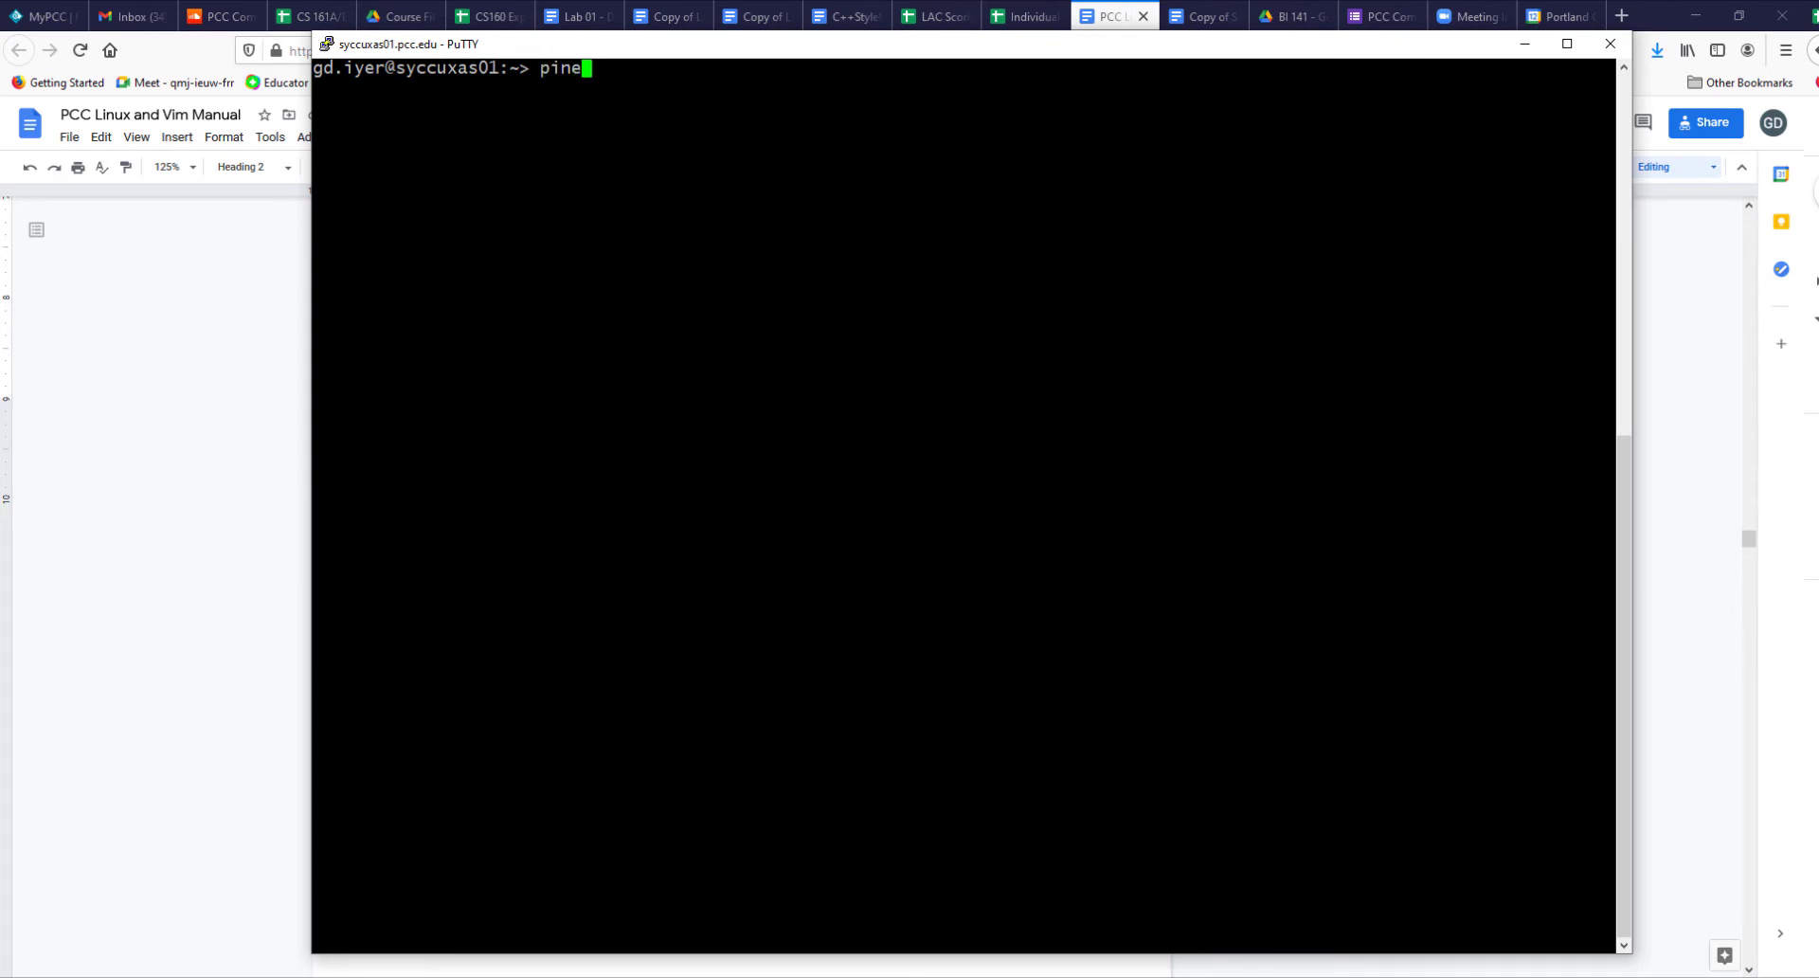
- Start Alpine with pine, look through the folder list and 10-message INBOX, then return to the main menu
key(Return)
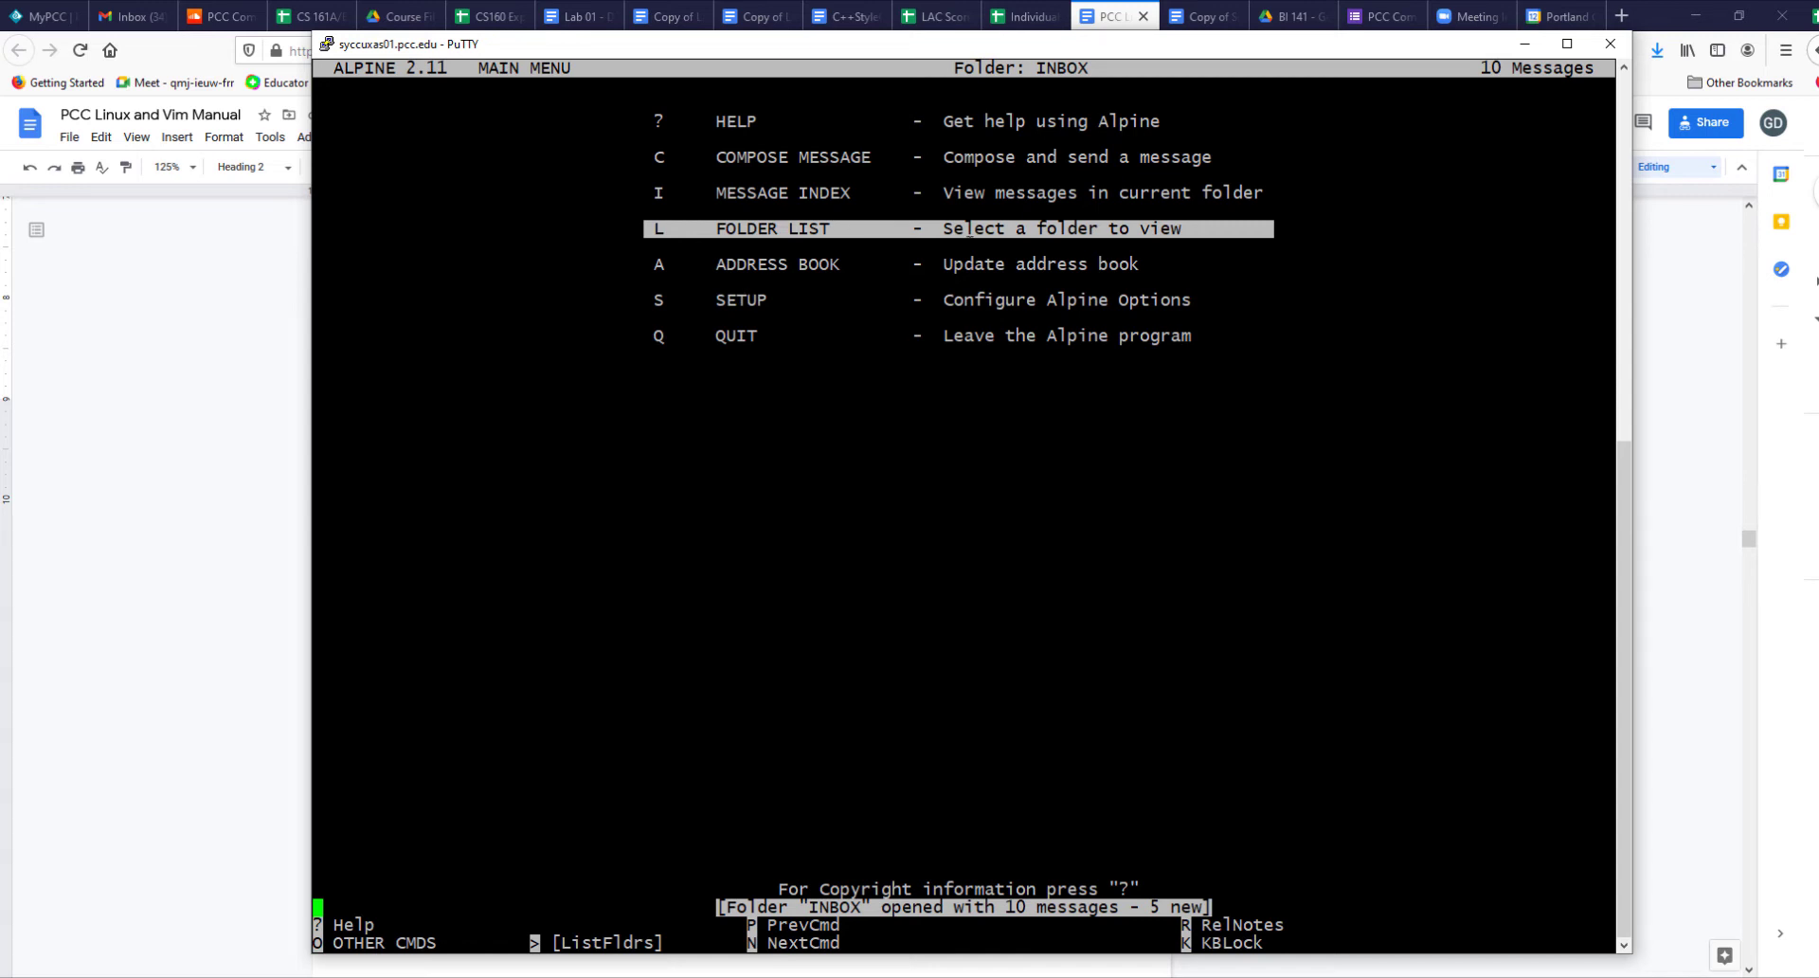
key(Return)
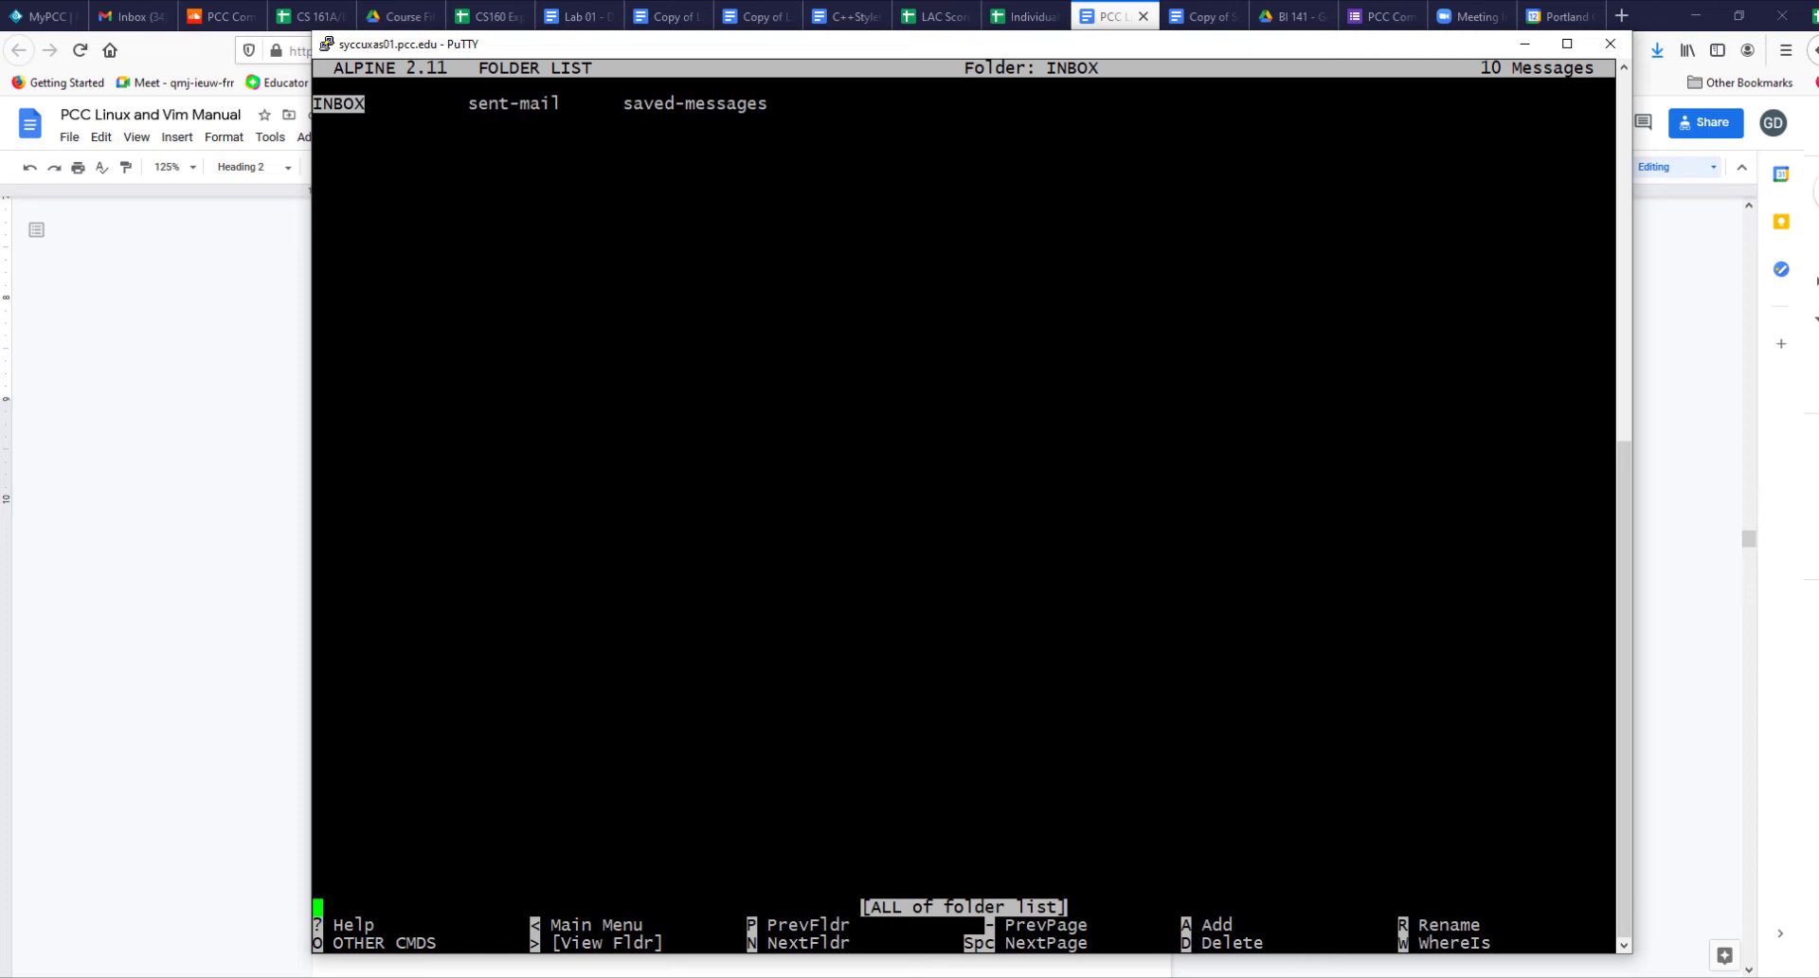
key(Return)
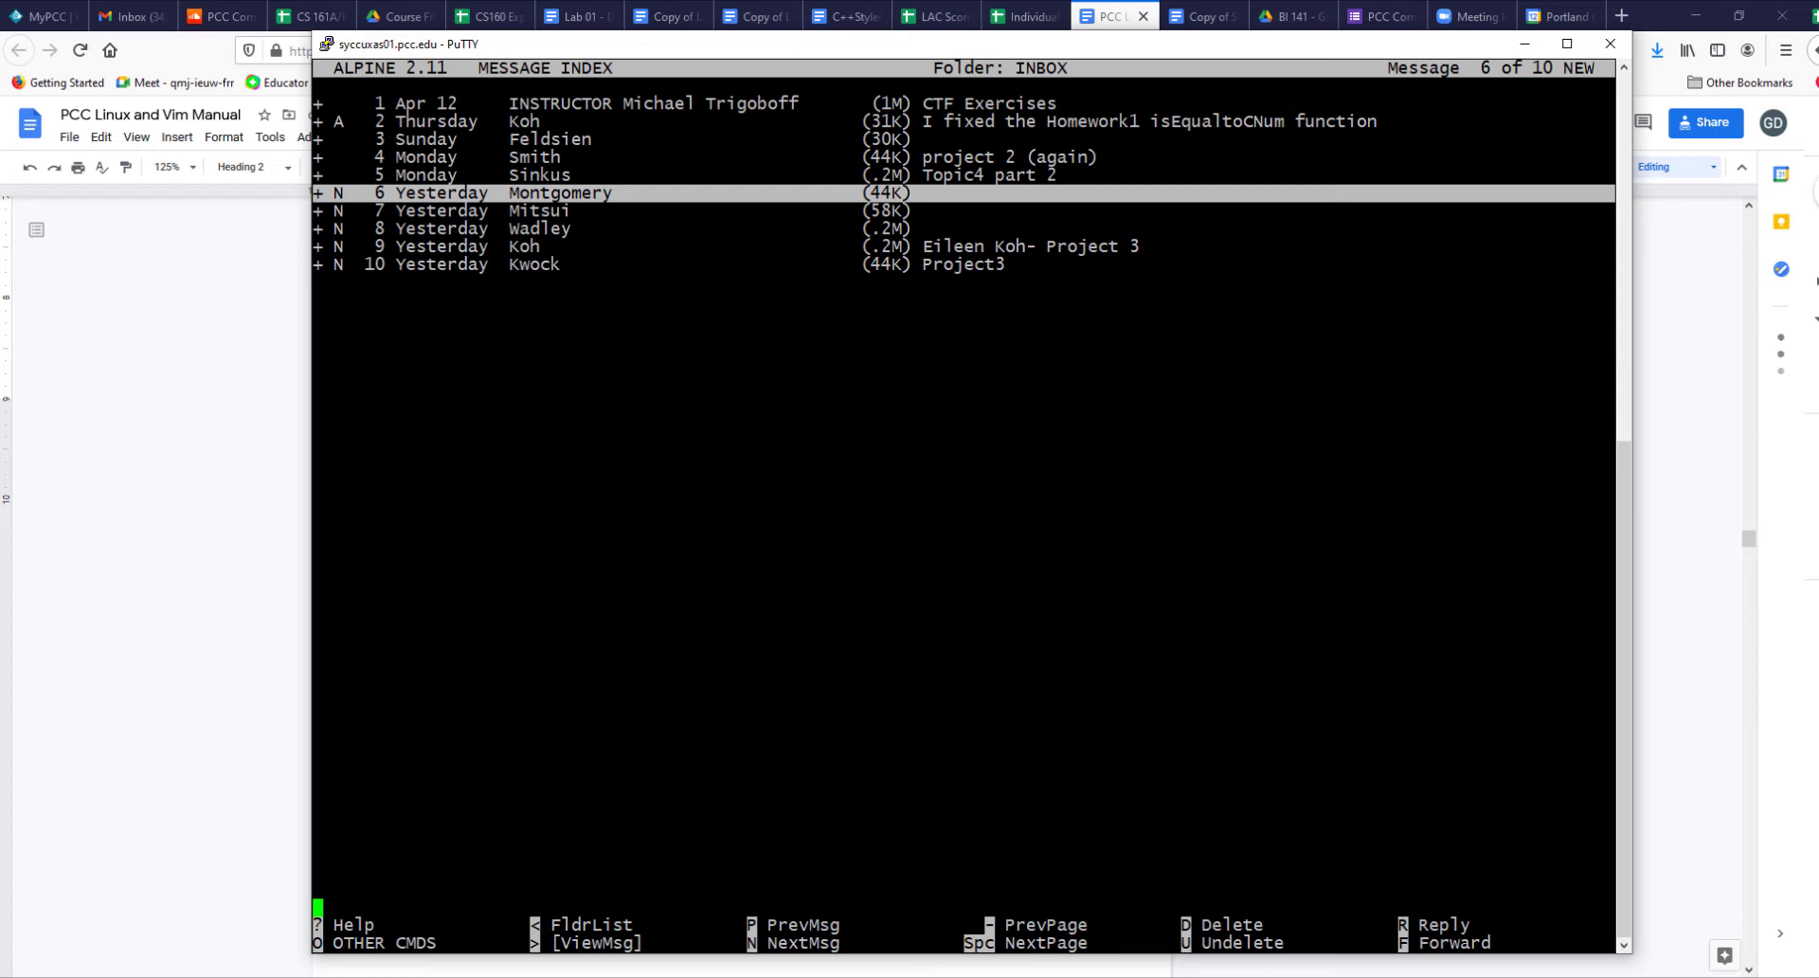
key(less)
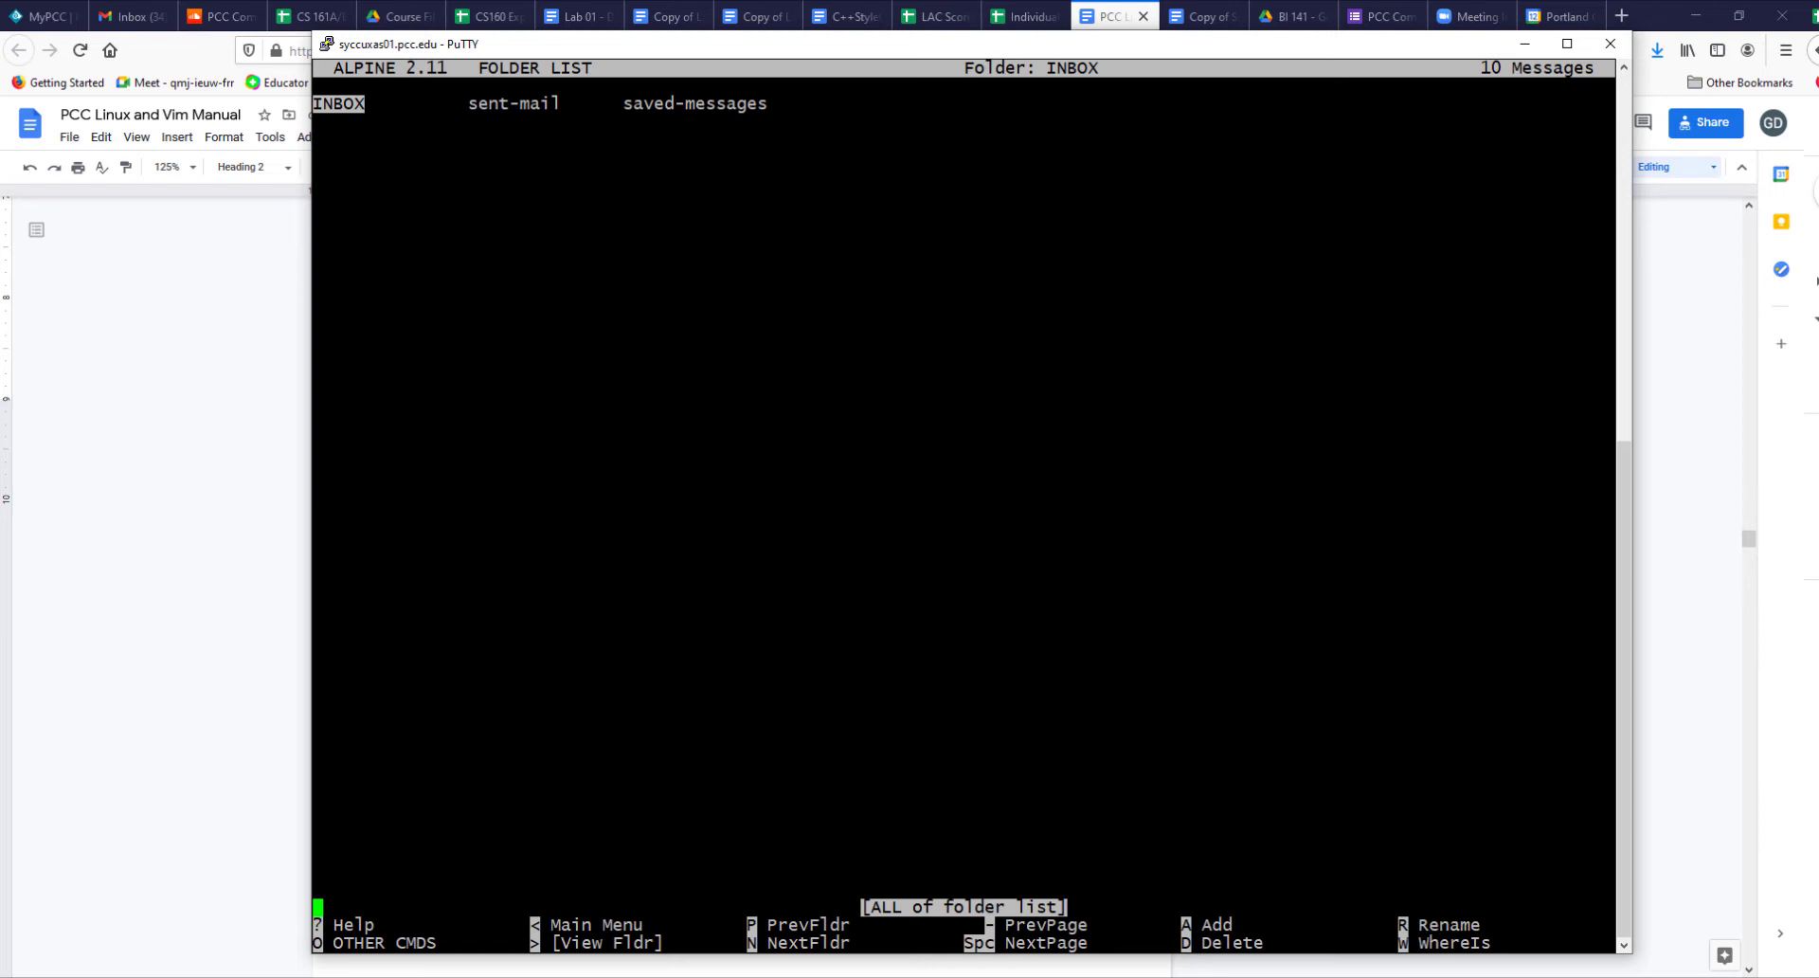
key(less)
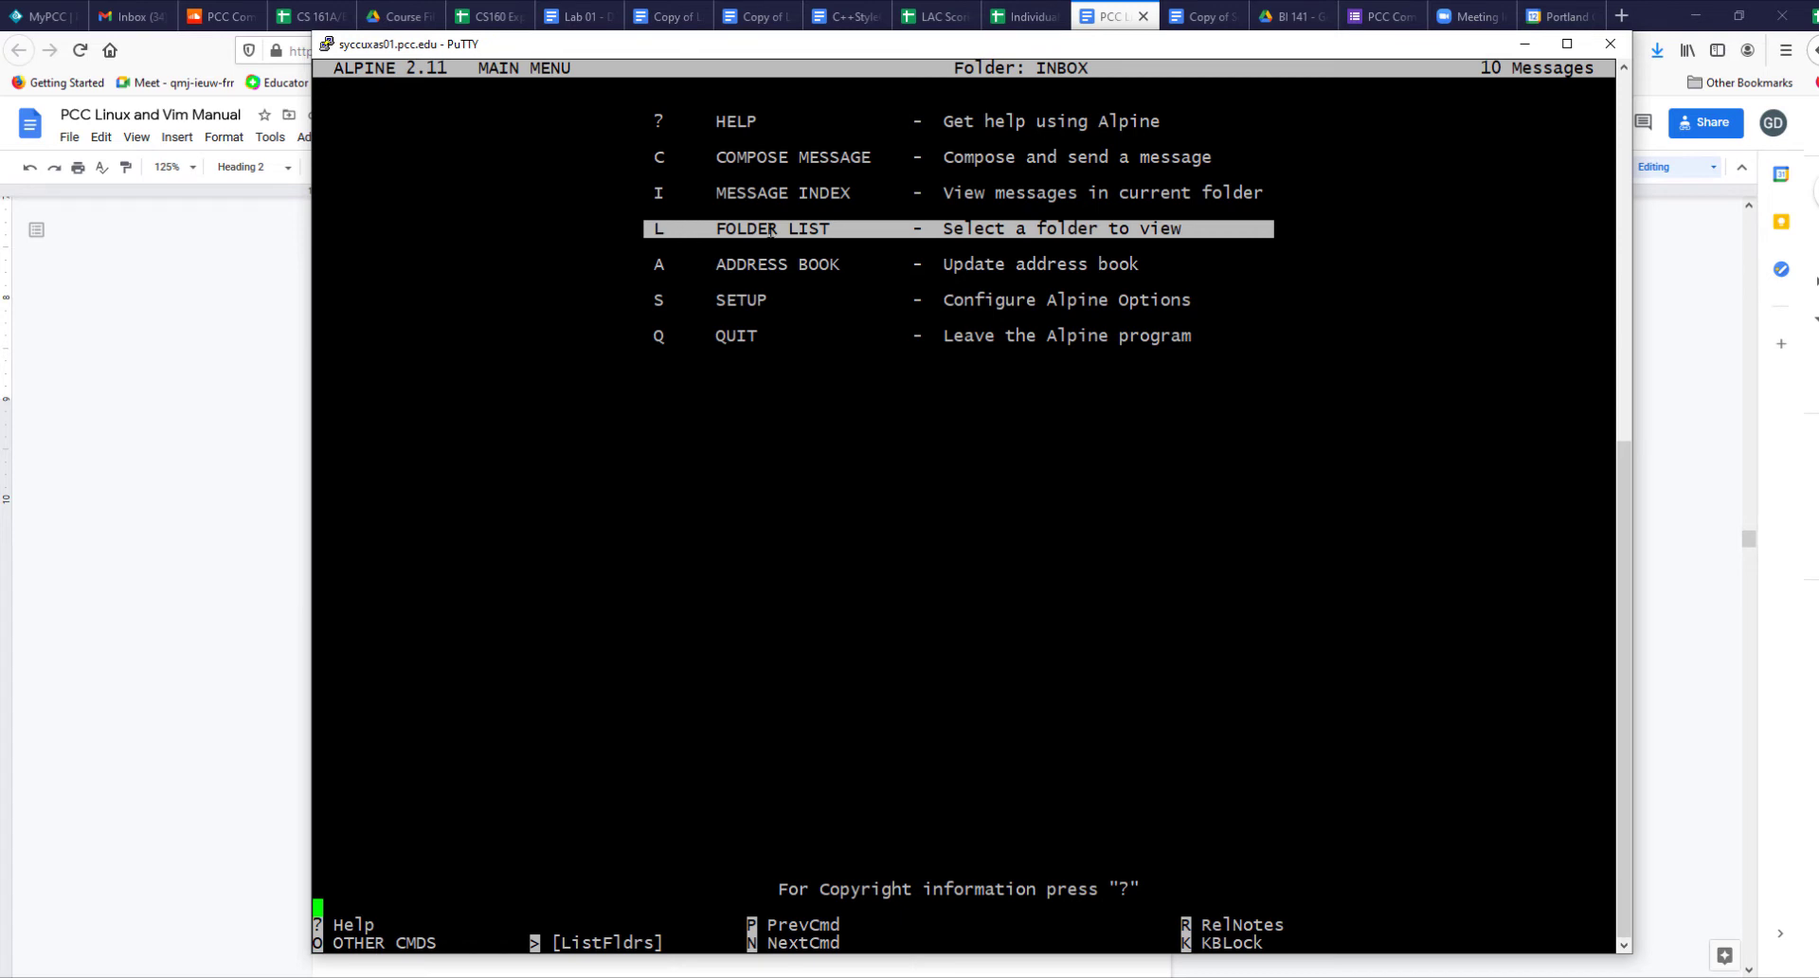
- Compose a new message addressed to your own username and bring up the attachment file browser
key(c)
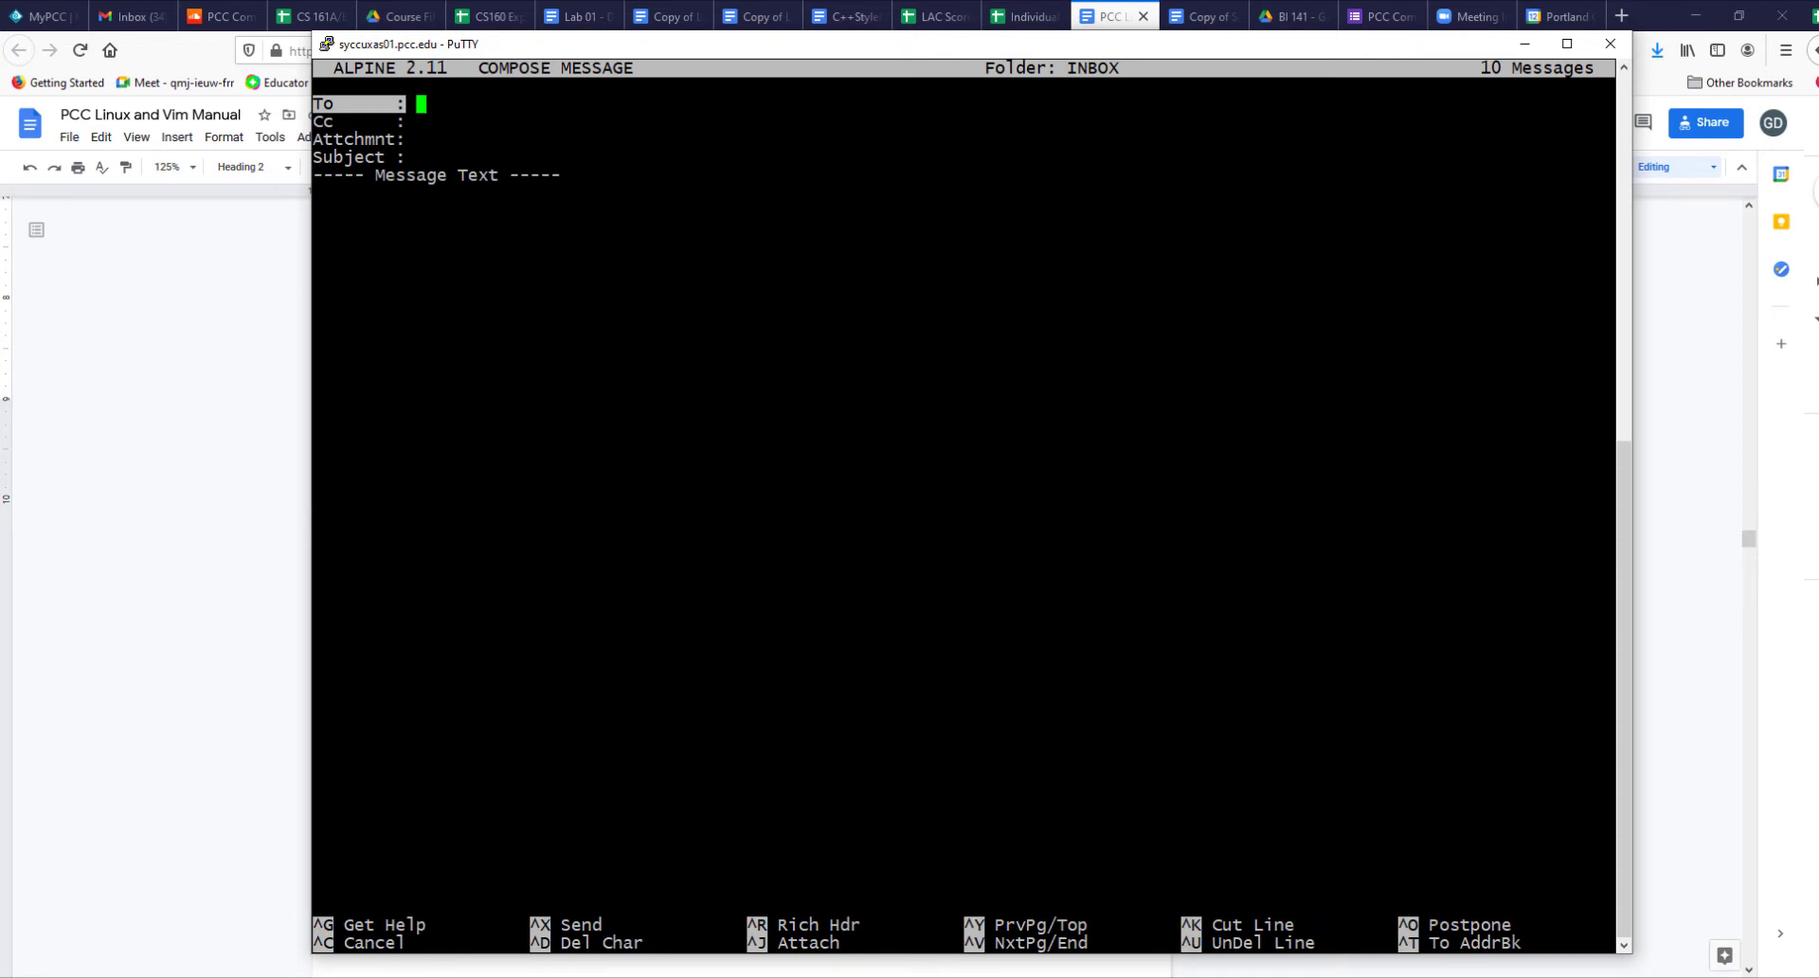
text(gd.iyer)
text(,)
key(BackSpace)
key(BackSpace)
key(Return)
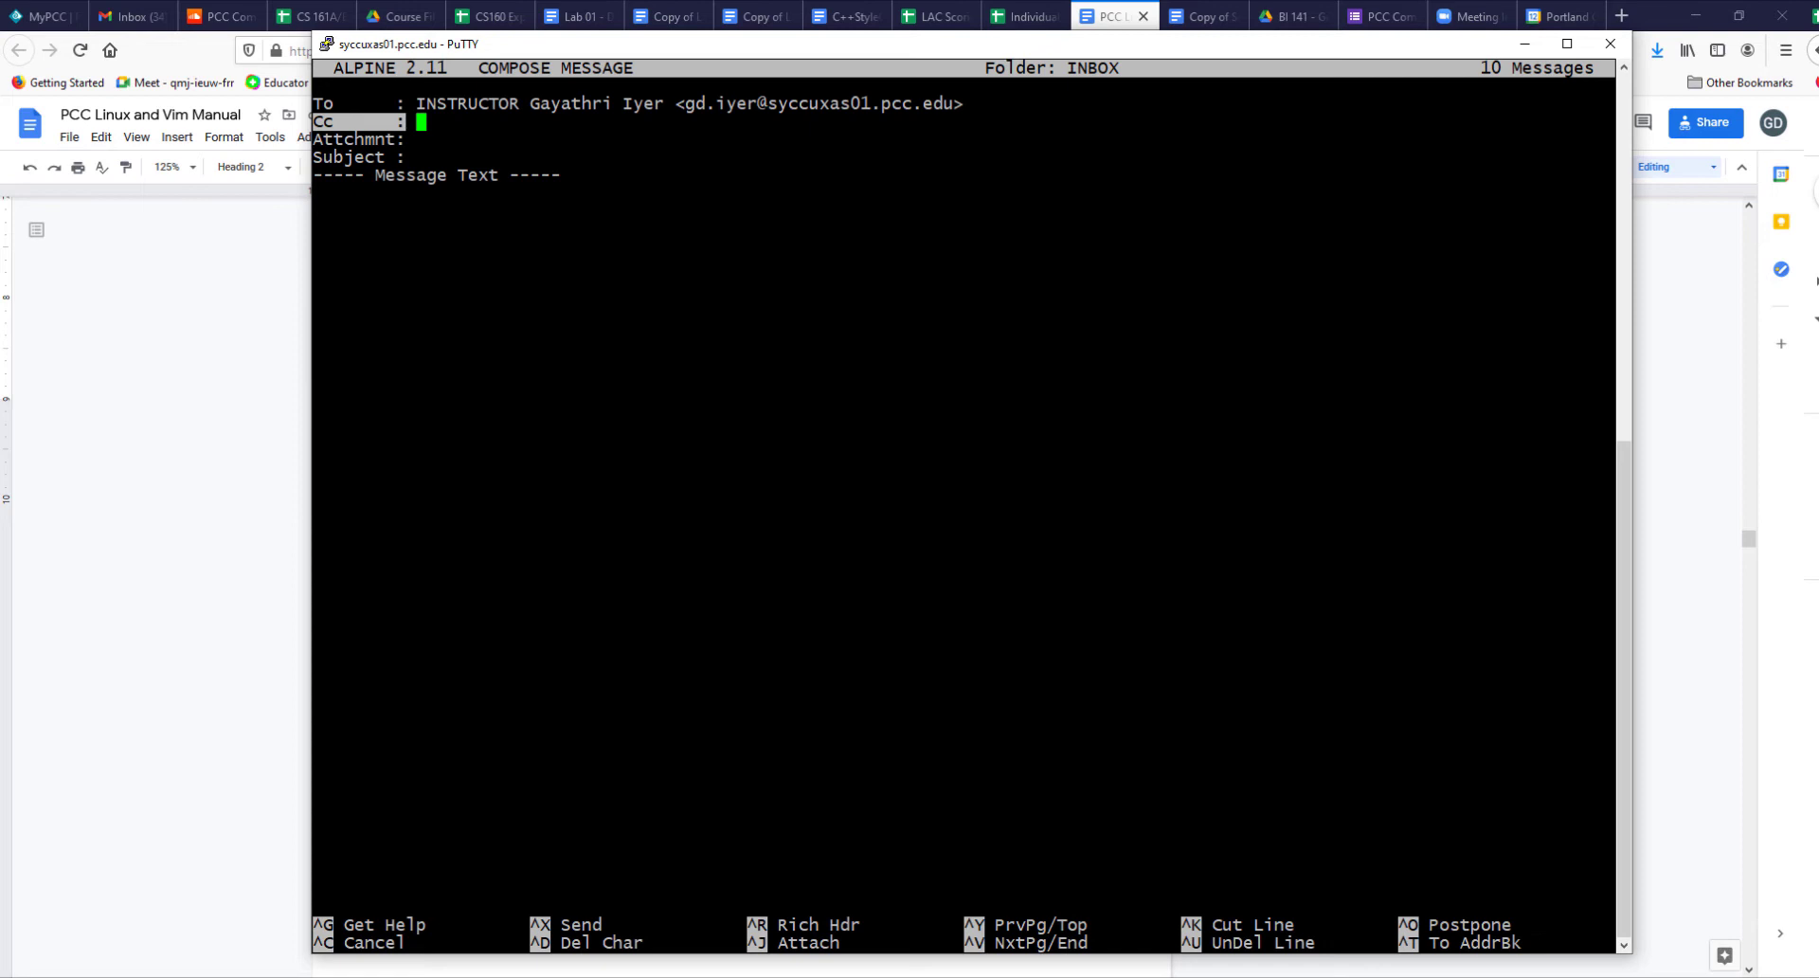
key(Down)
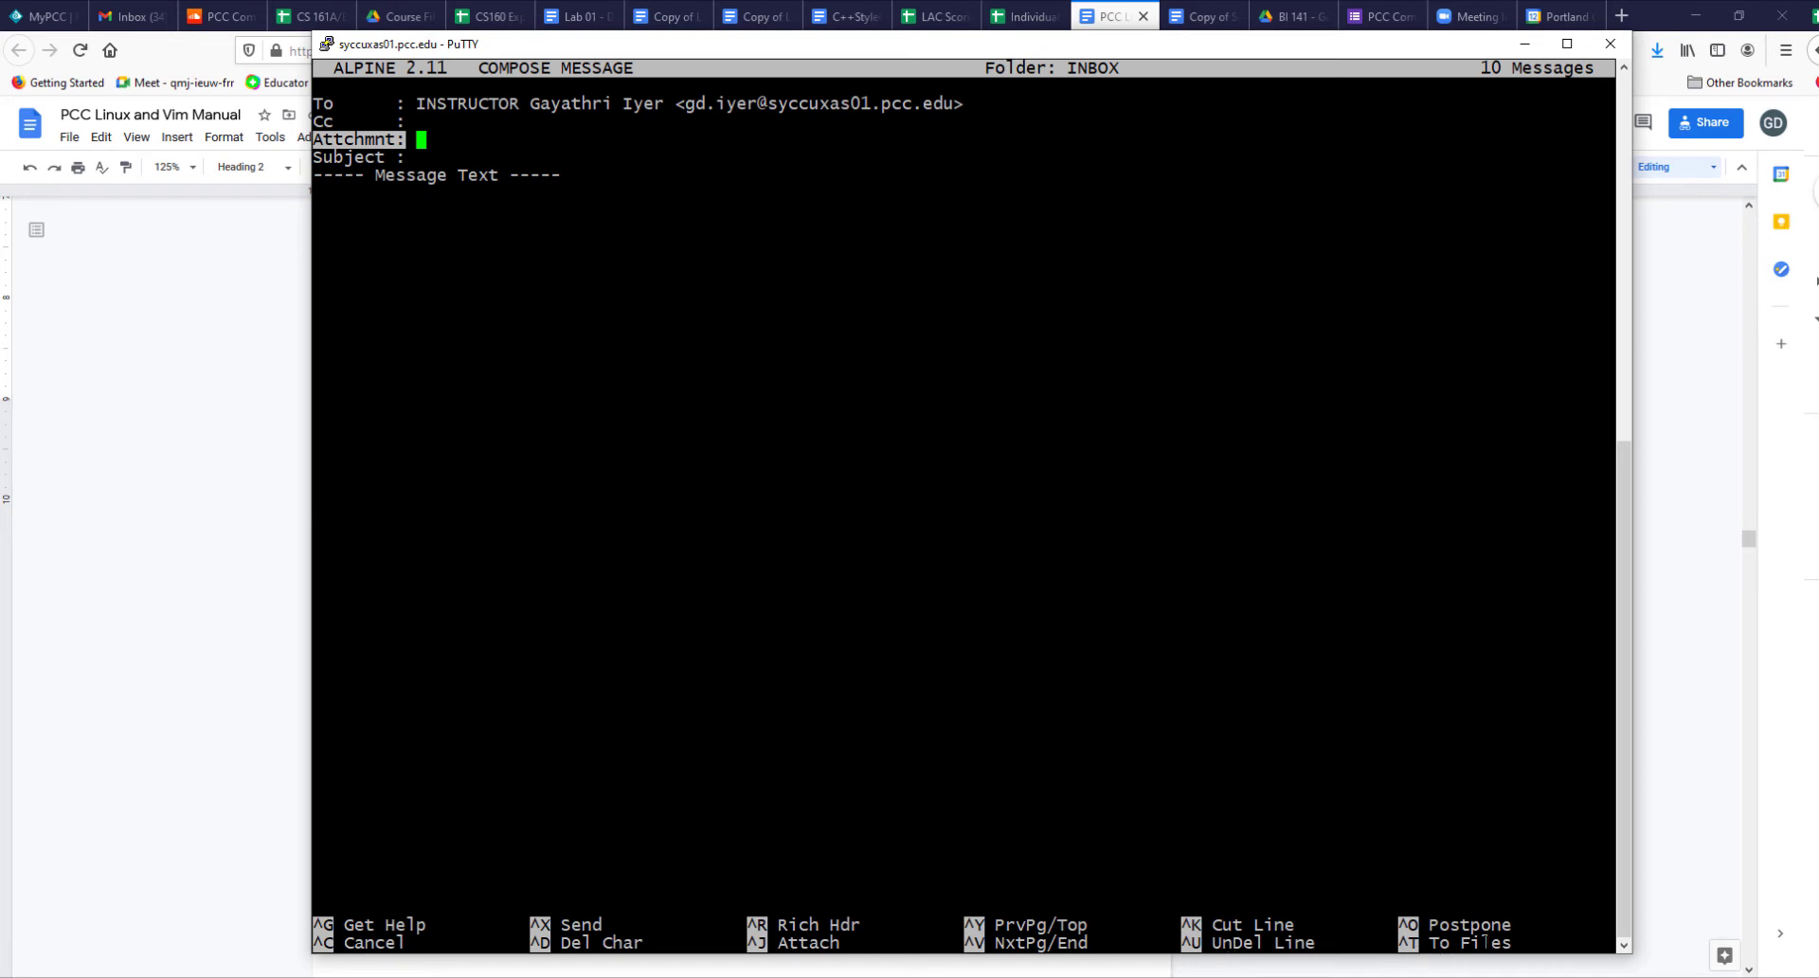
key(ctrl+t)
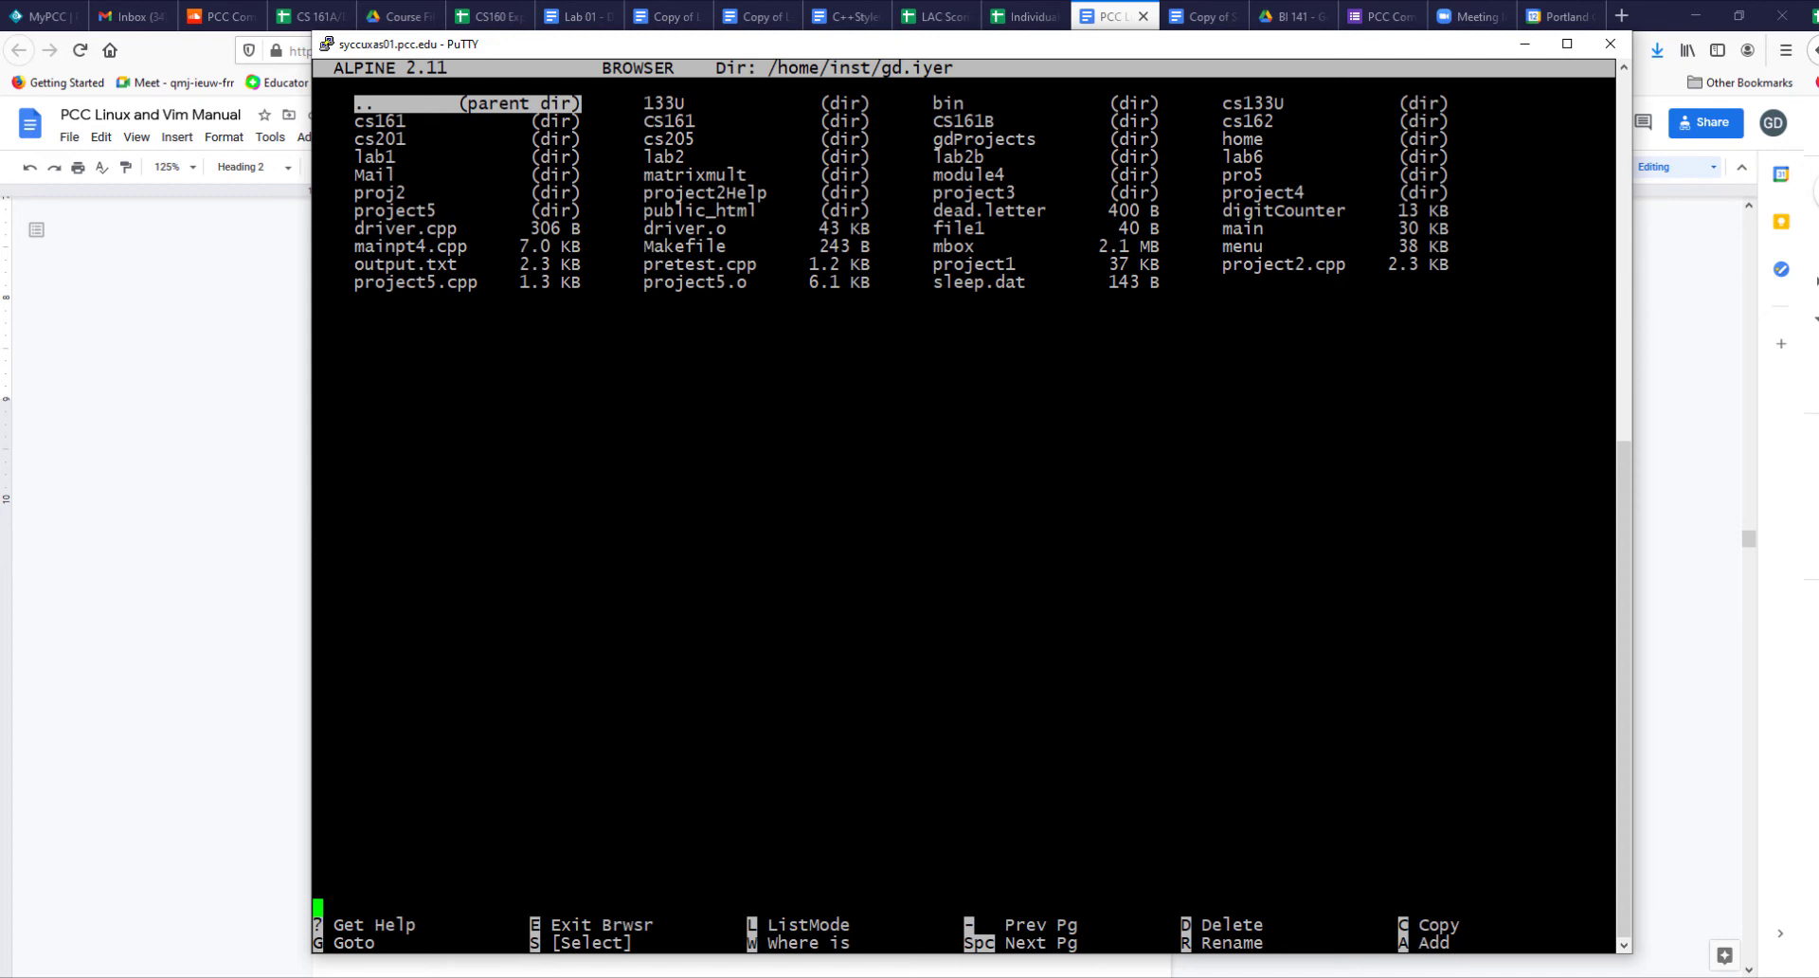
- Go into CS161B/assign_01 in the file browser and select a01.cpp as the attachment
key(Down)
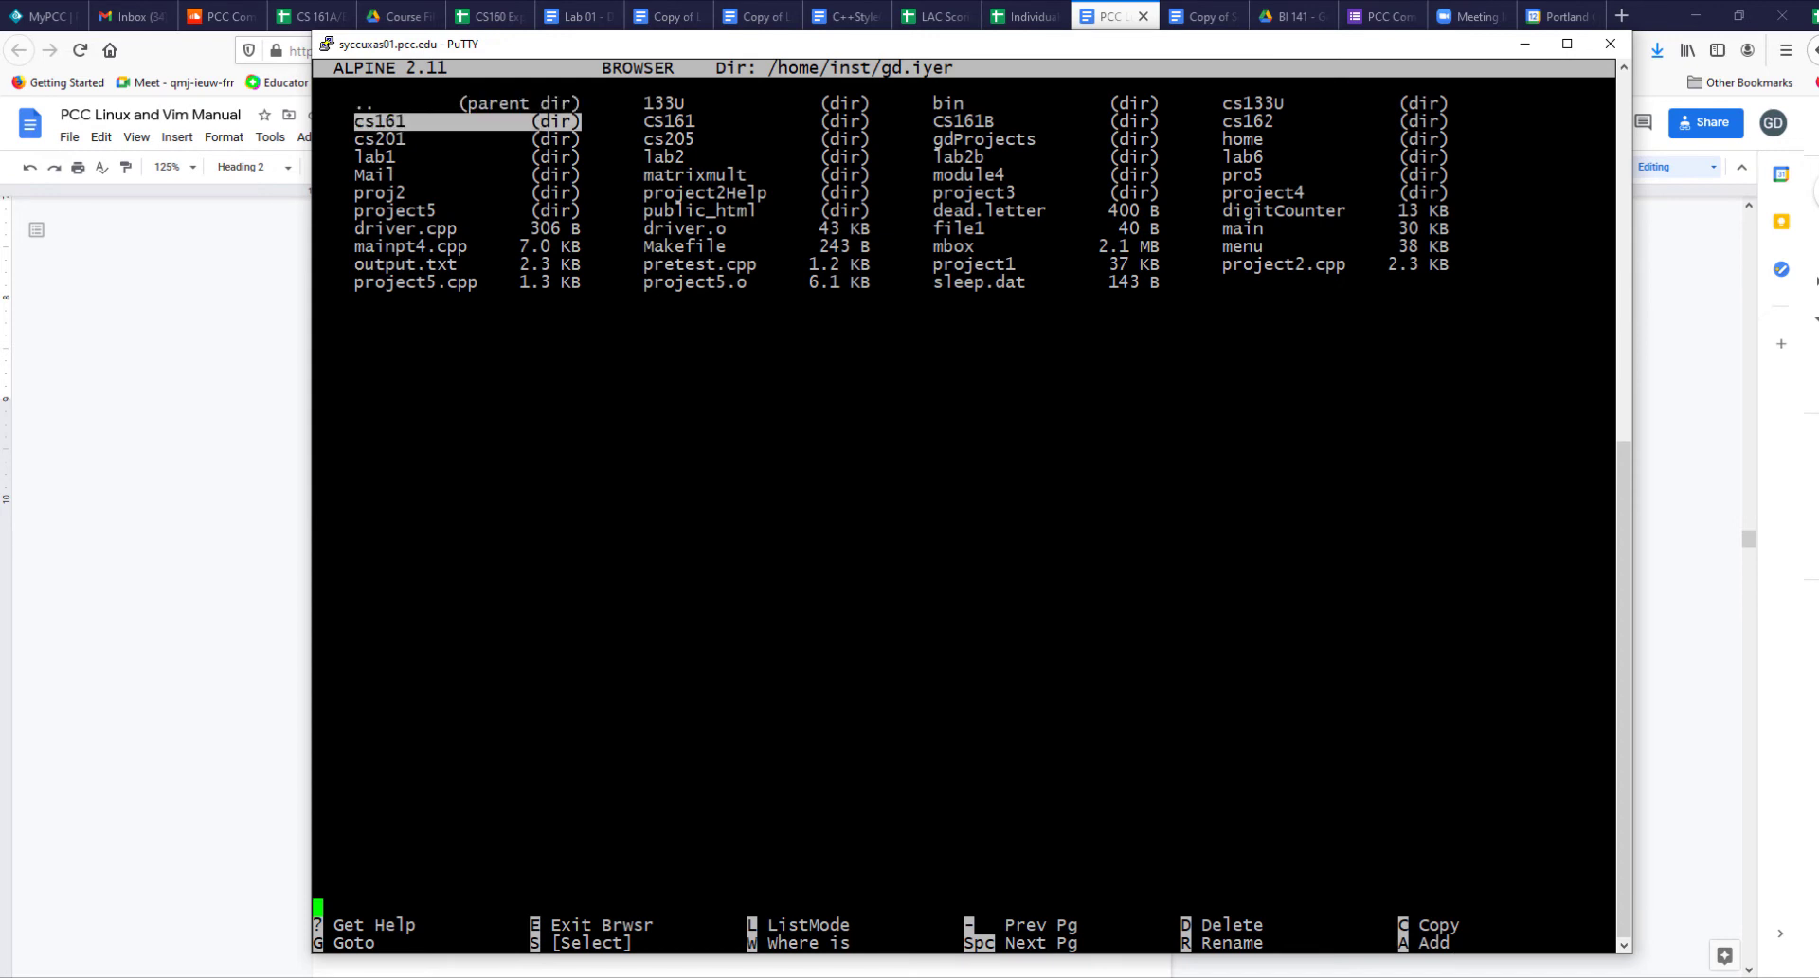
key(Right)
key(Right)
key(Right)
key(Left)
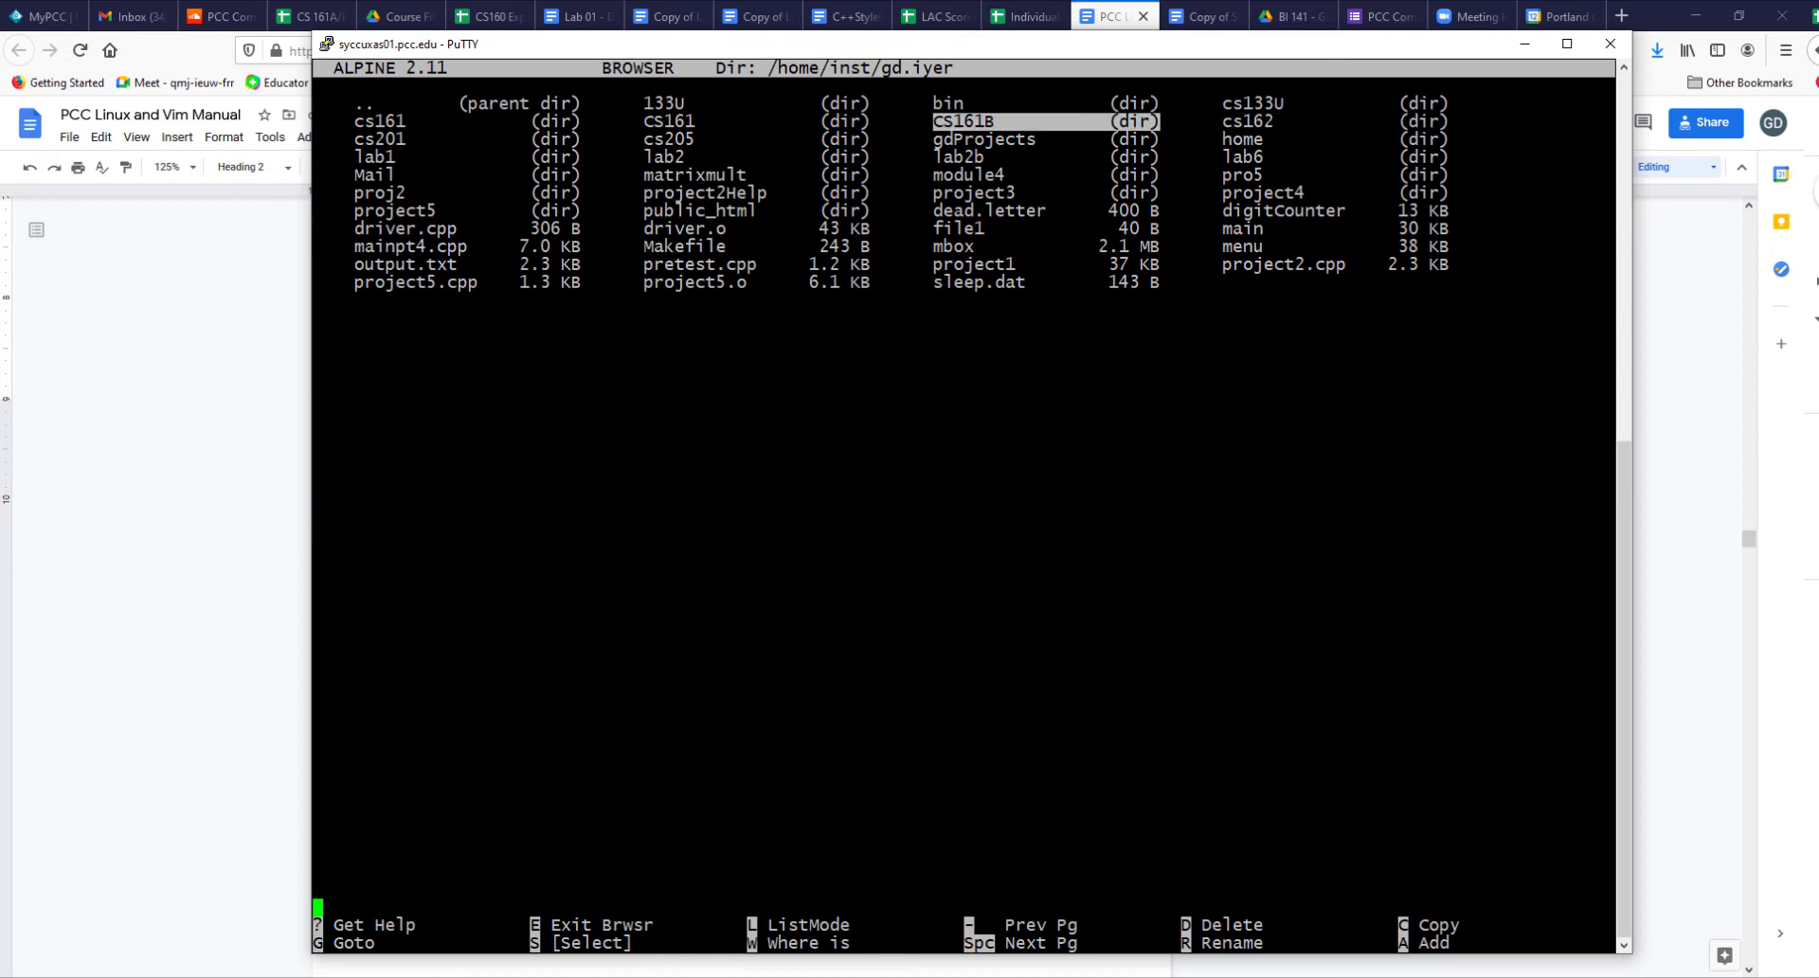
key(Return)
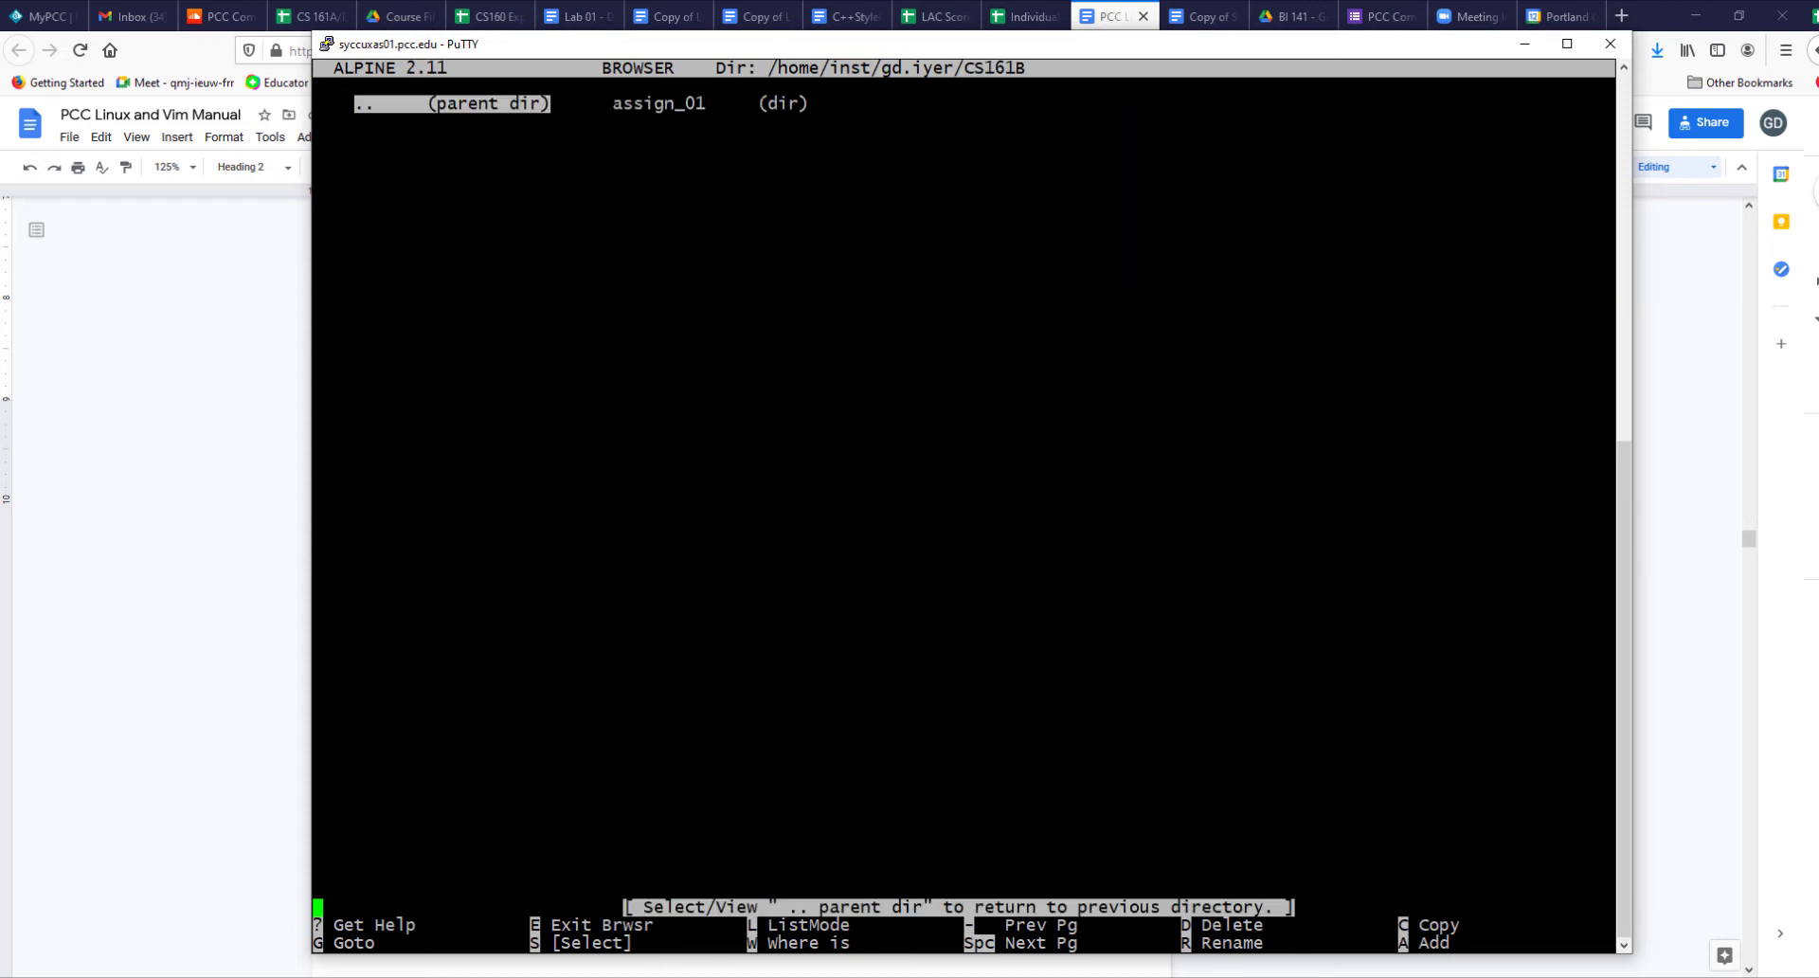
key(Right)
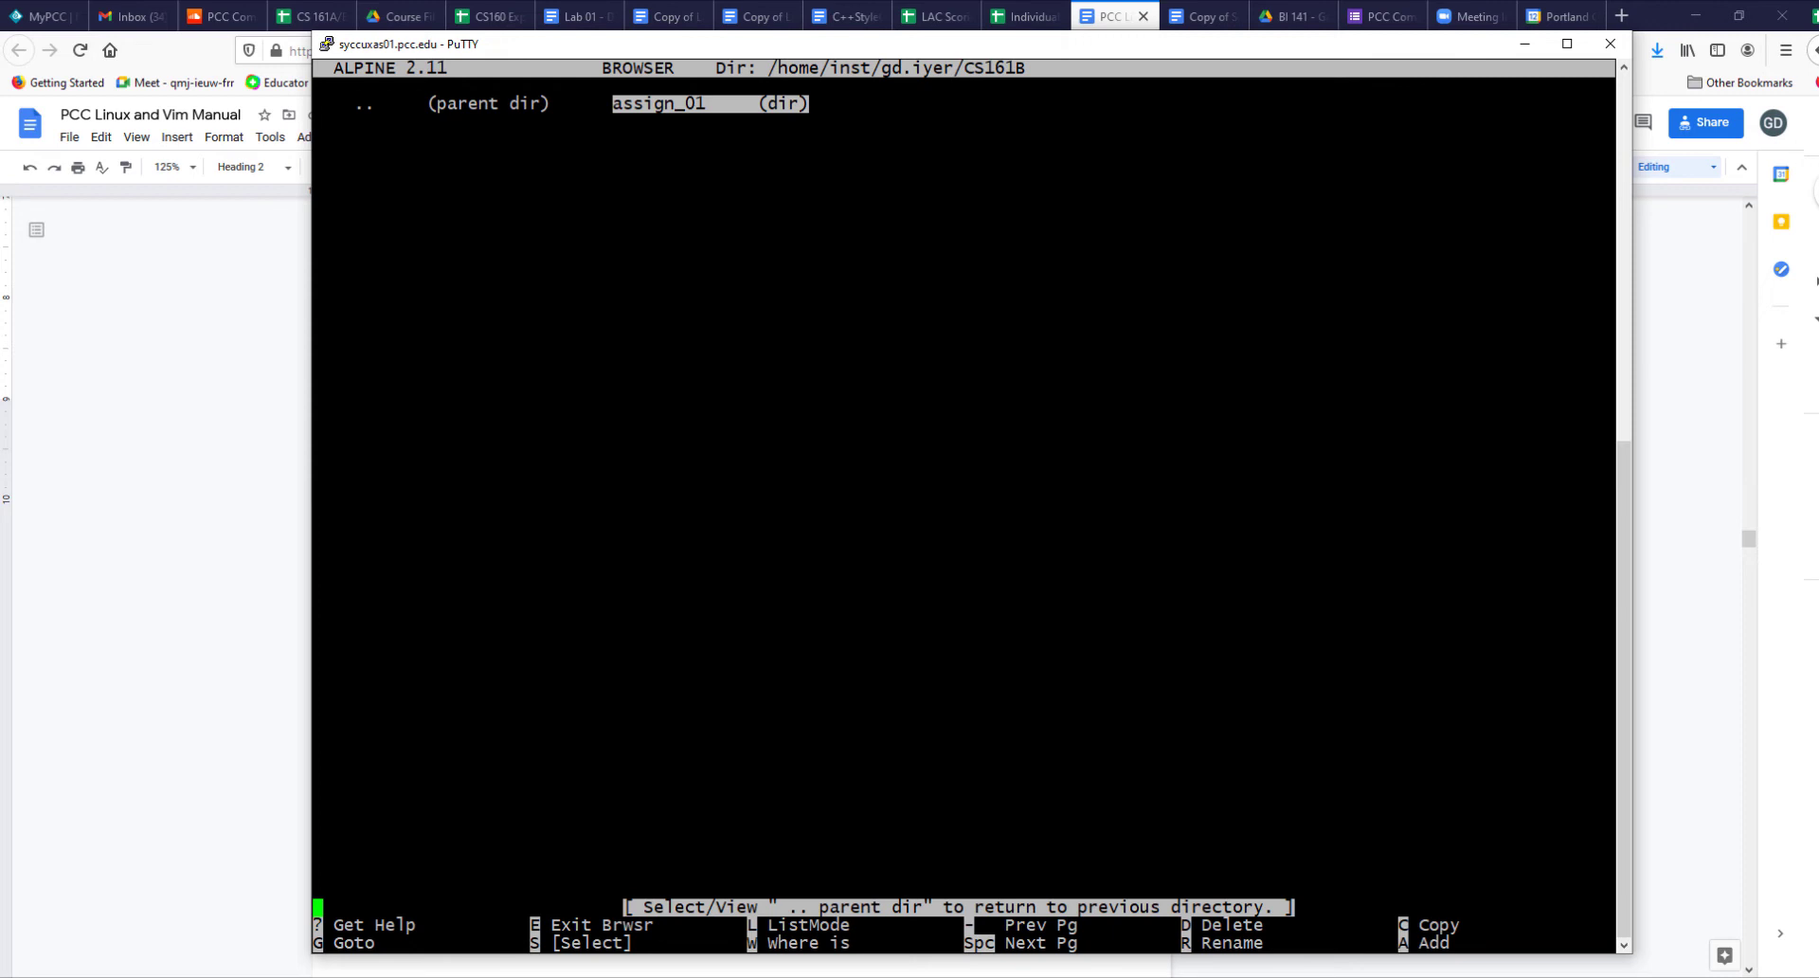
key(Return)
key(Right)
key(Right)
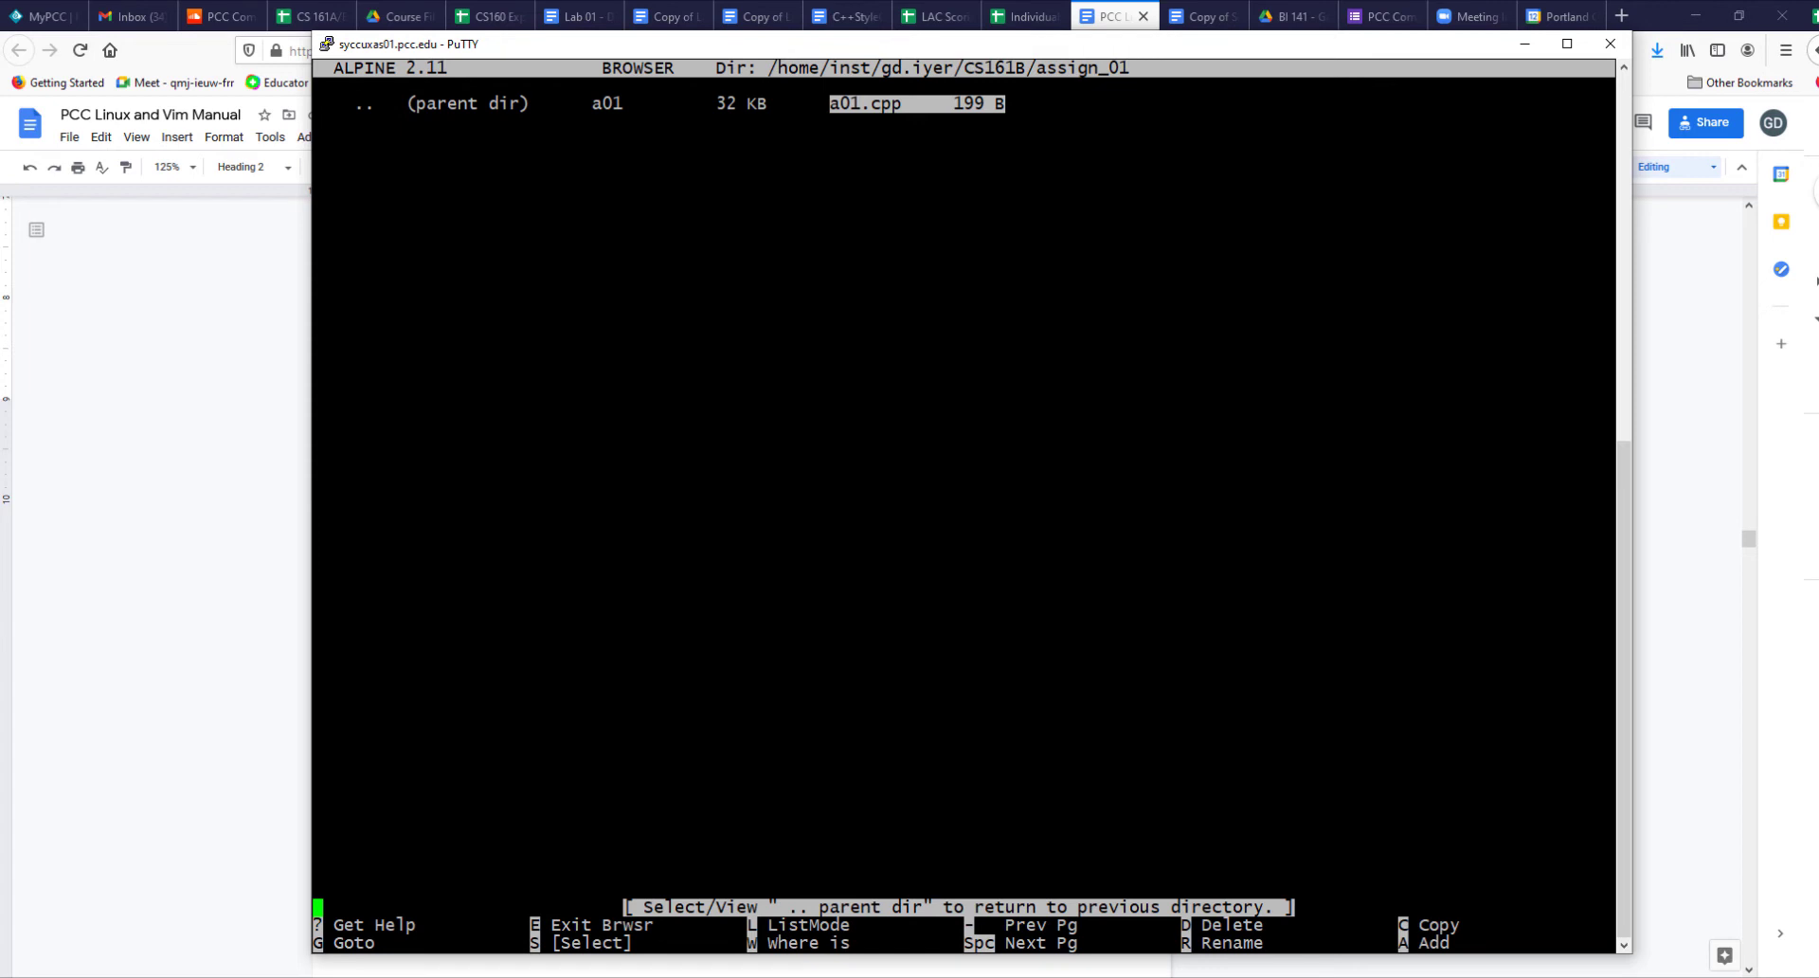
key(Return)
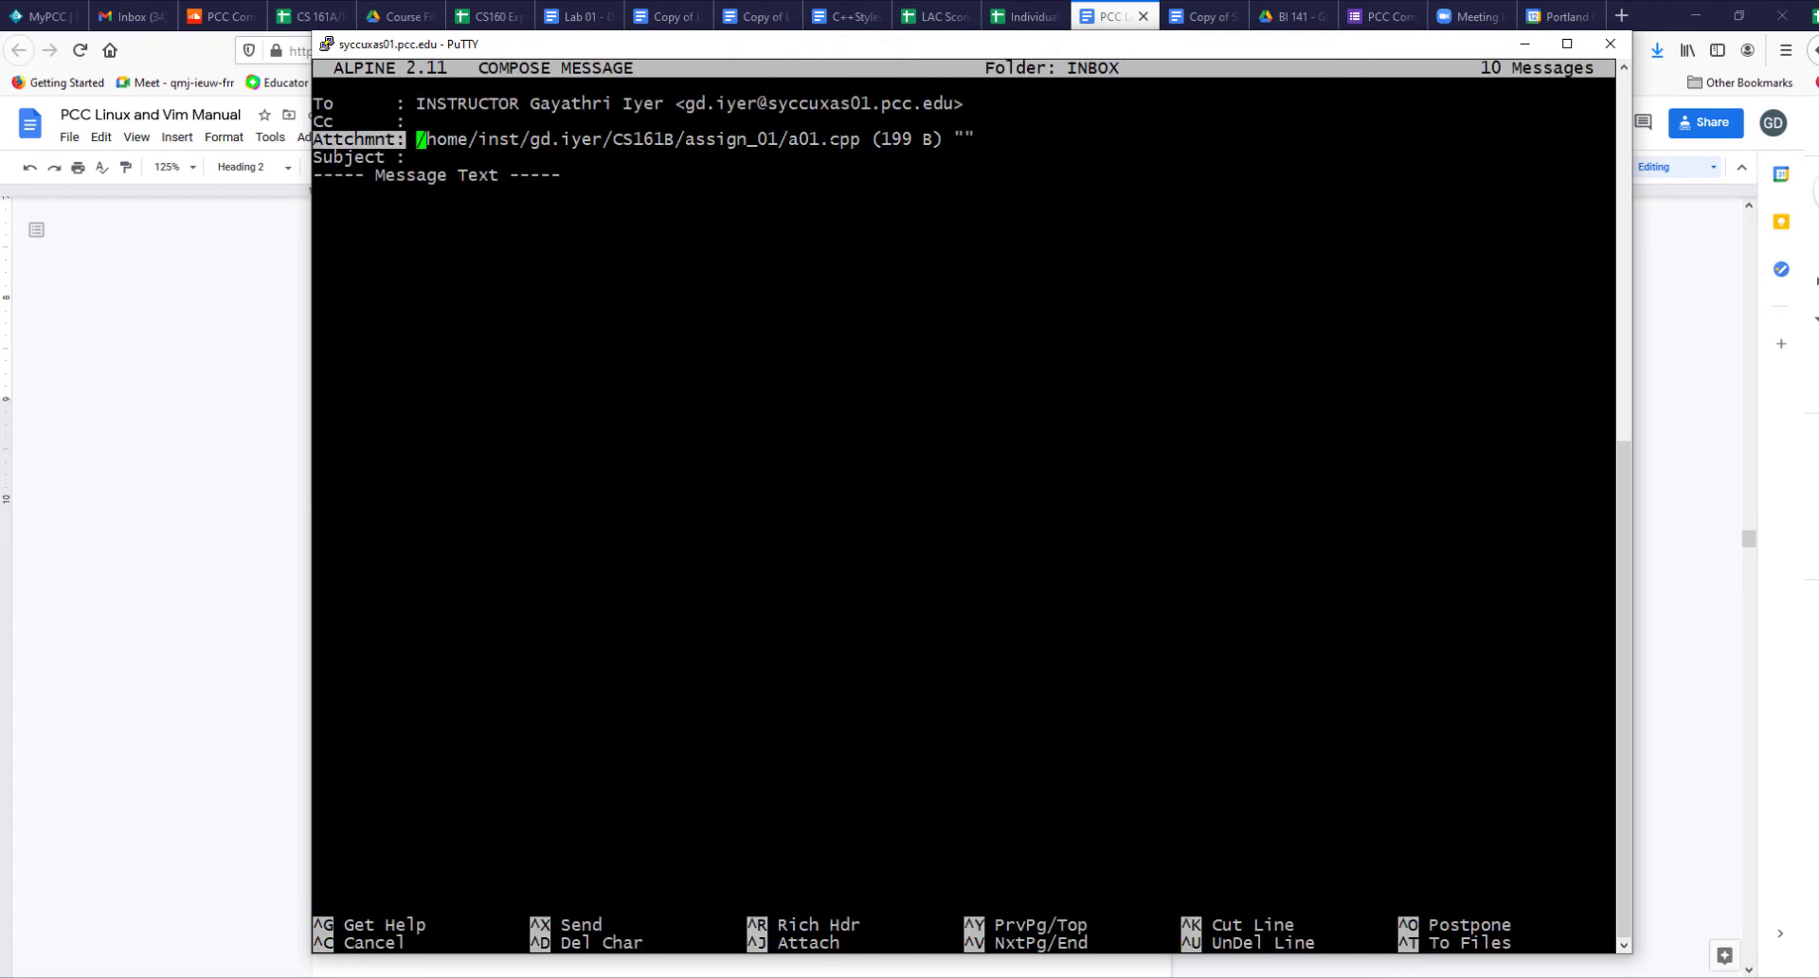
- Send the message with subject 'test email.' and body 'Hello! Here is my cpp file attached.'
key(Return)
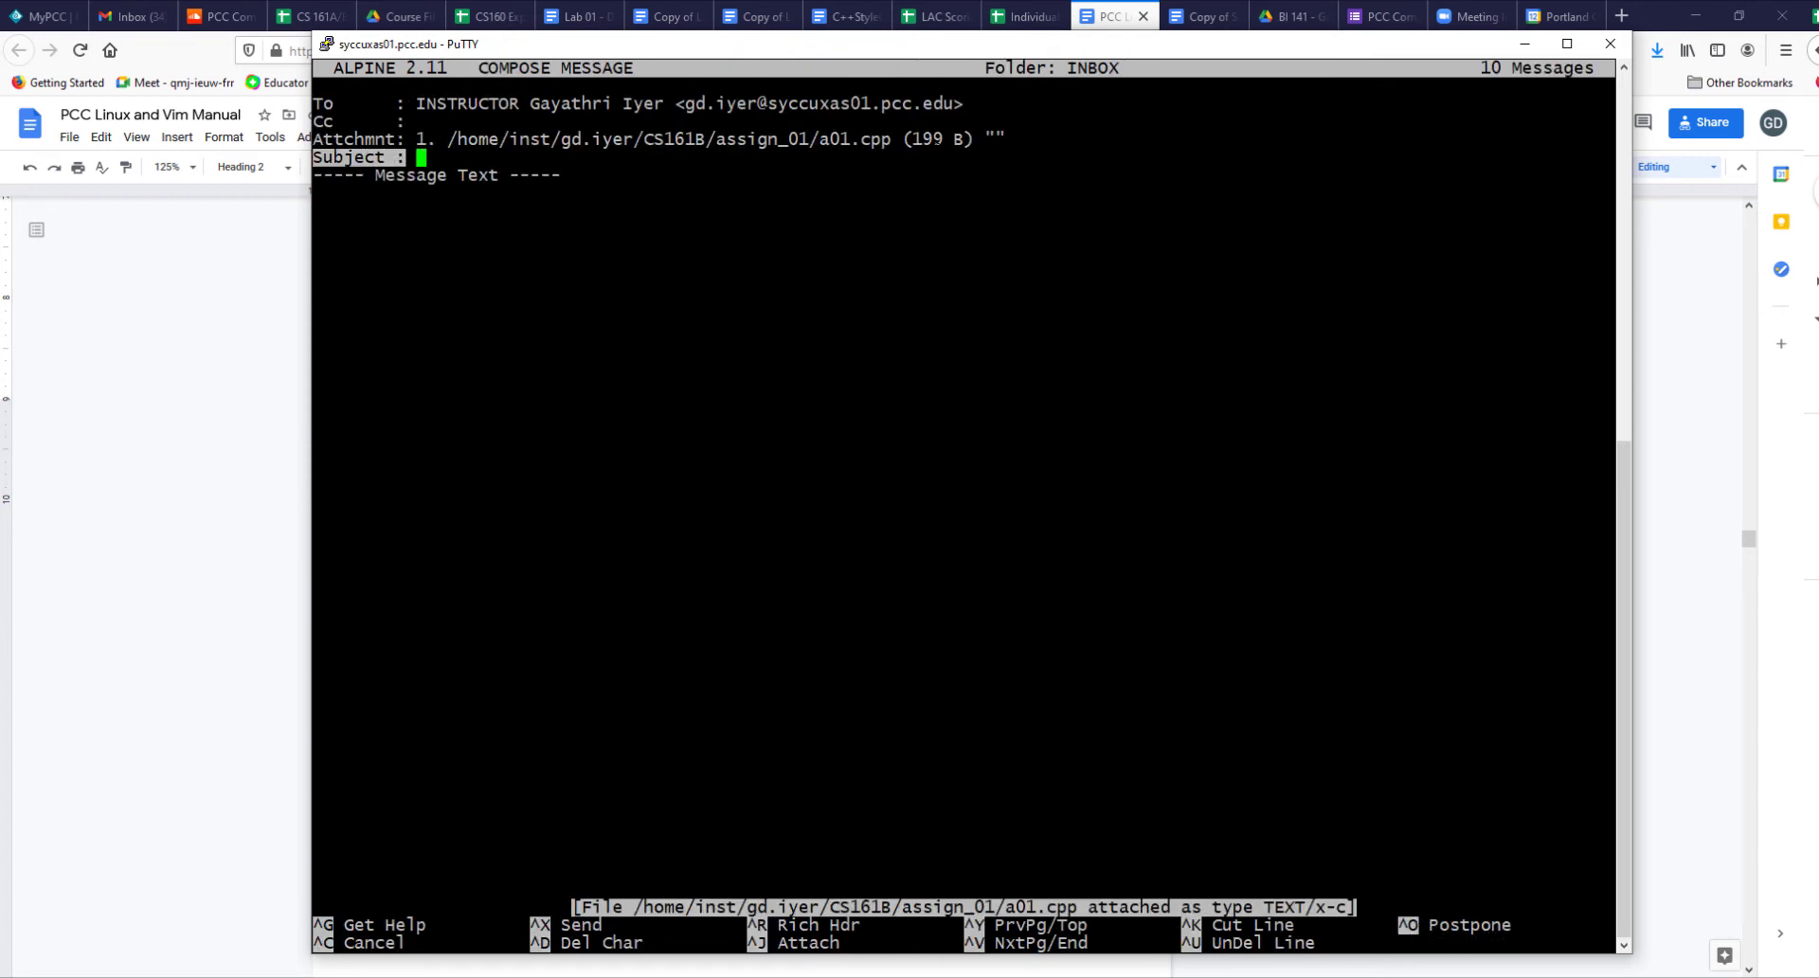
text(test email.)
key(Return)
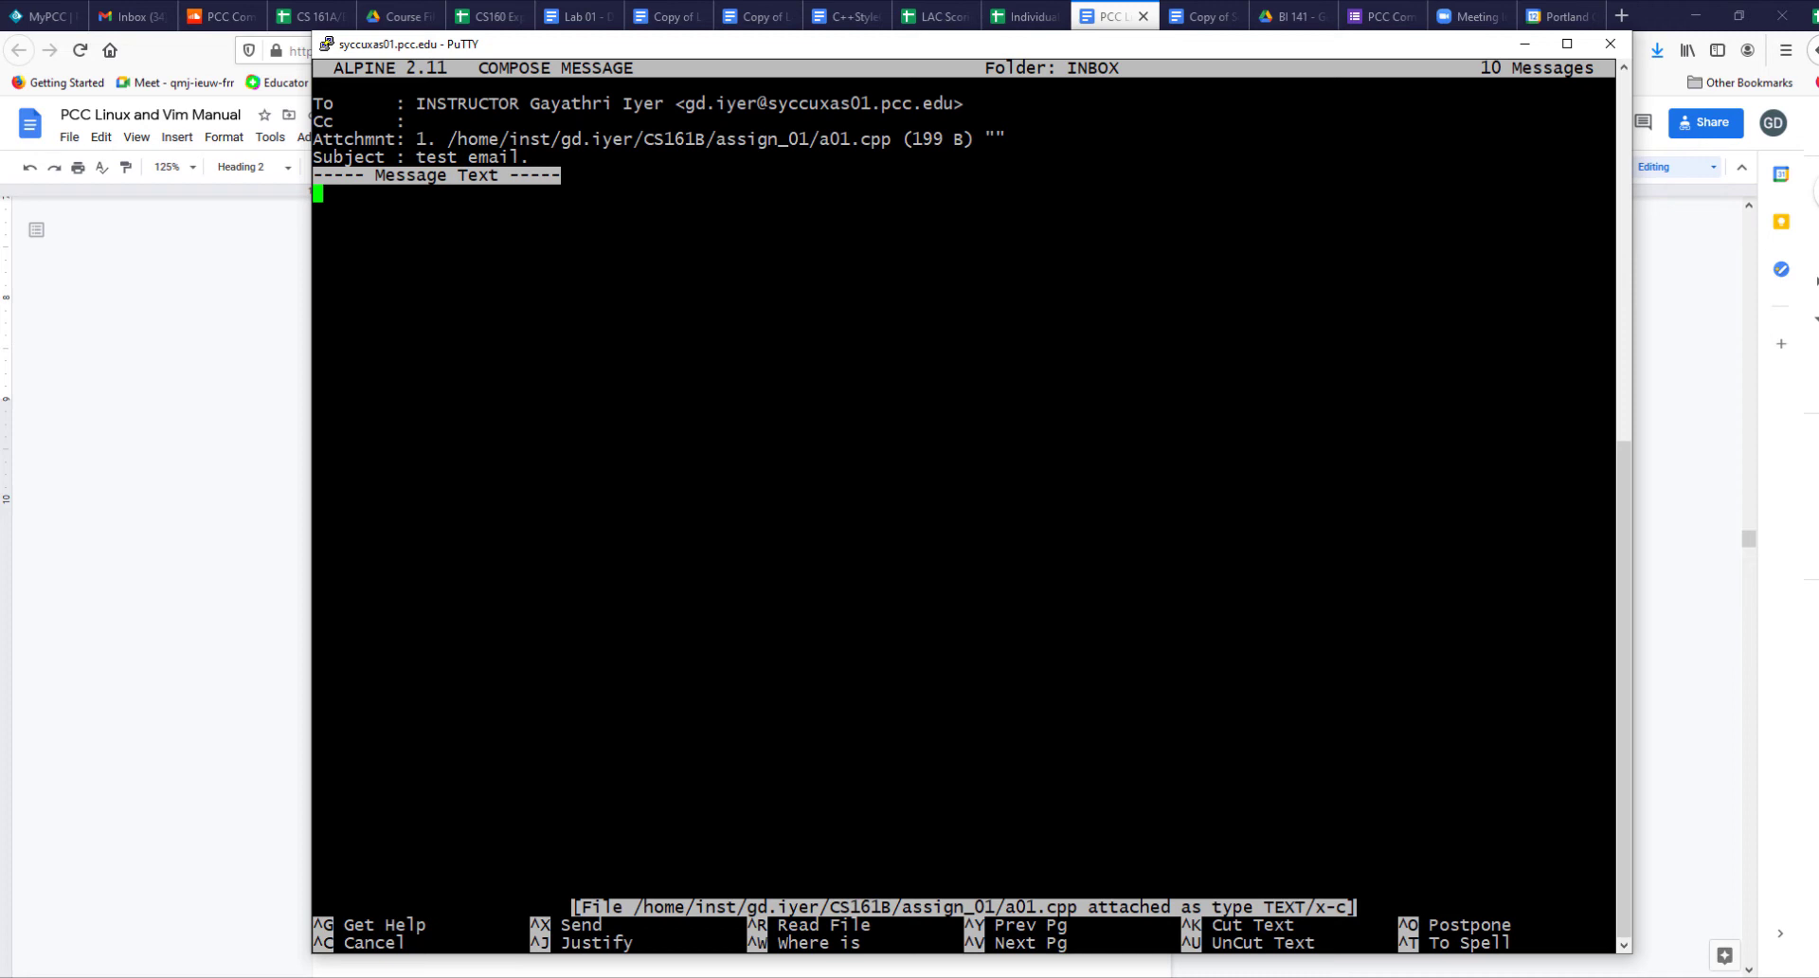
text(Hello! Here is my cpp fi)
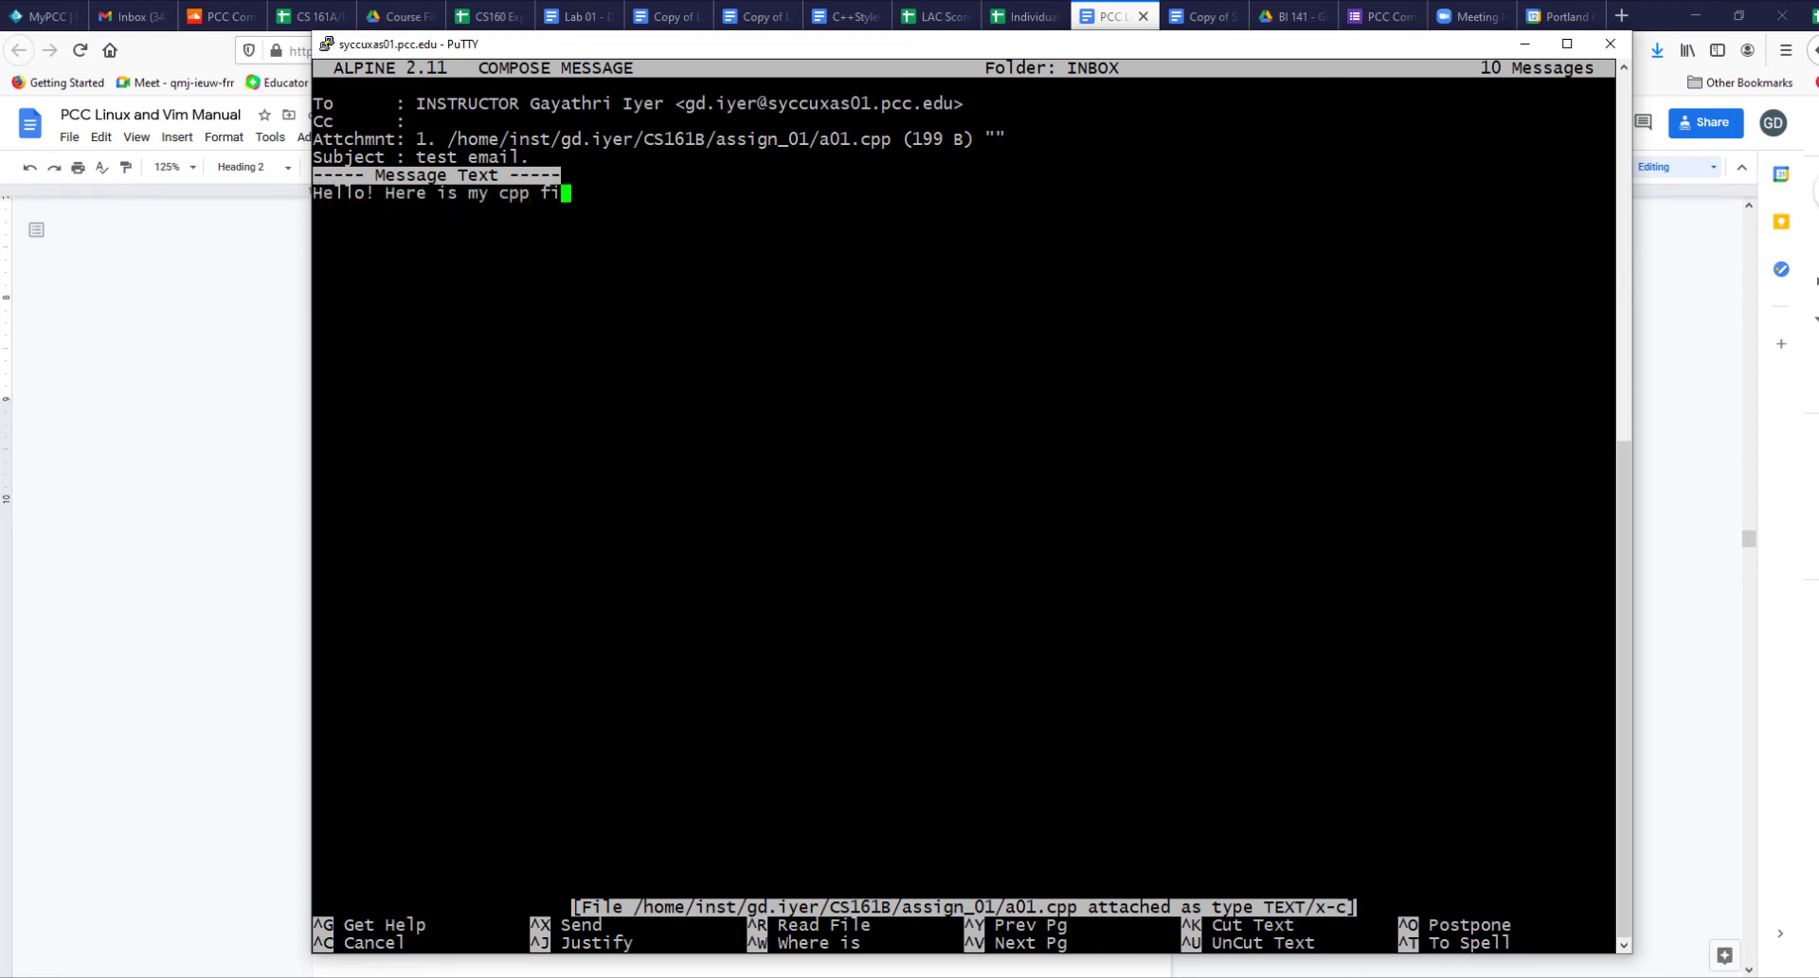
text(le attached.)
key(ctrl+x)
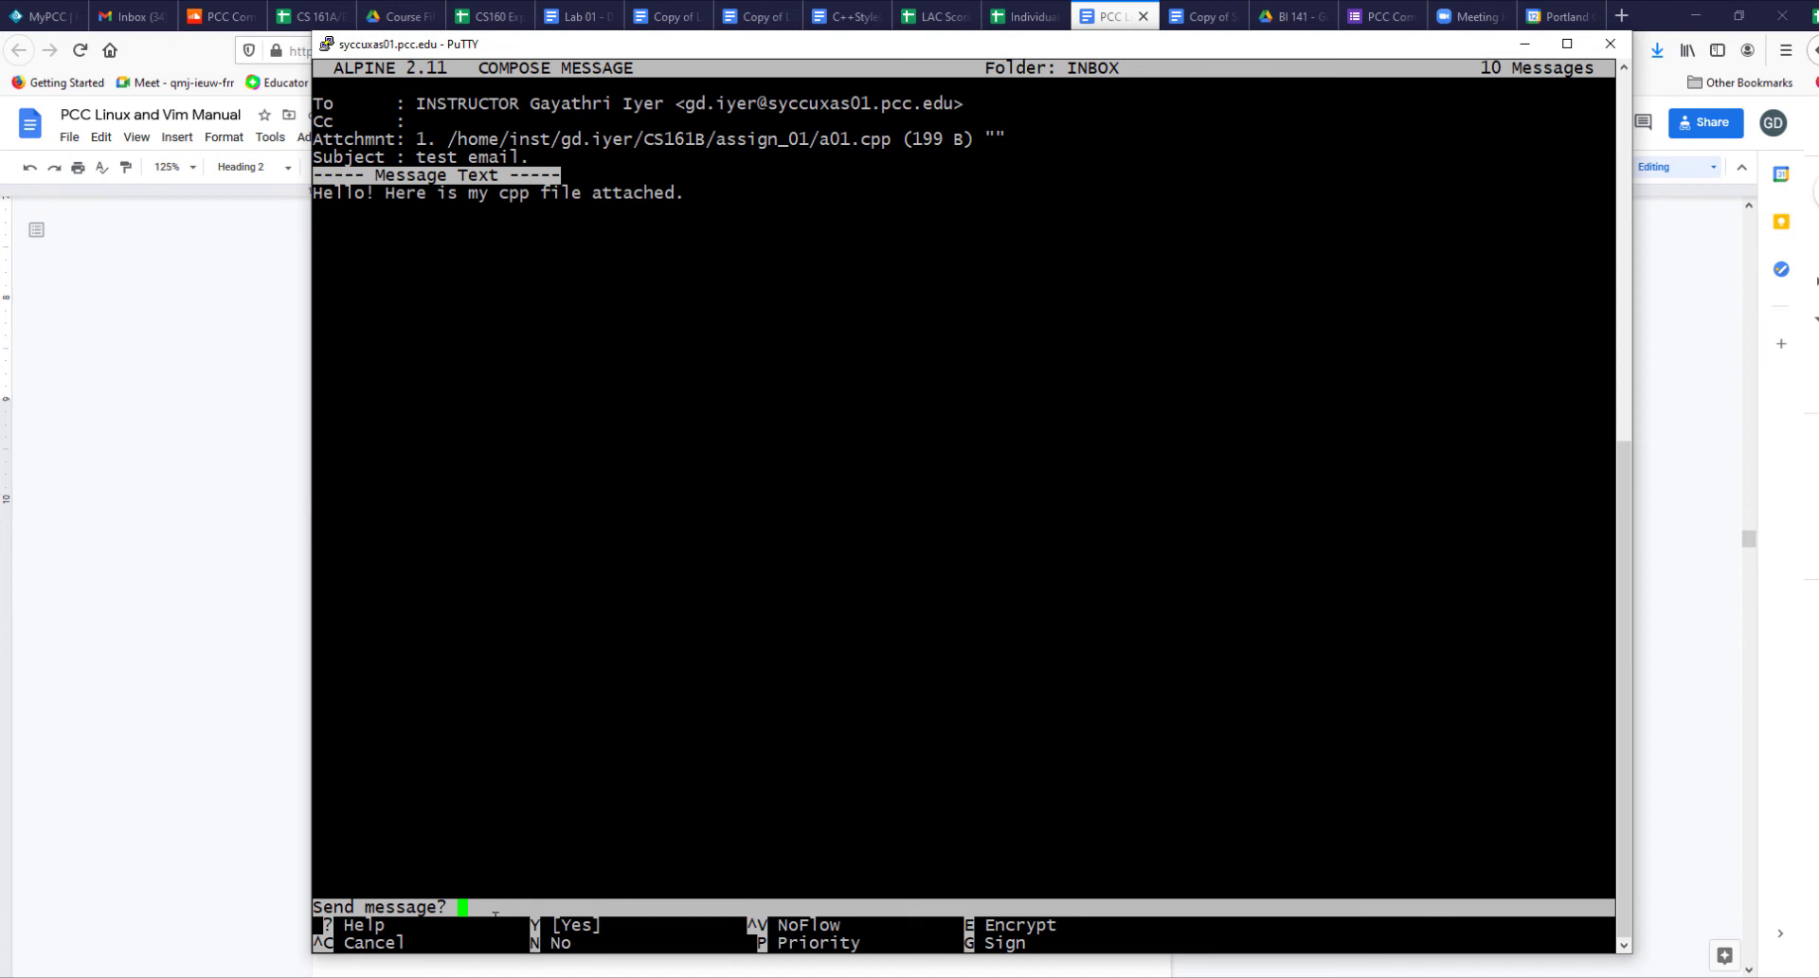
key(y)
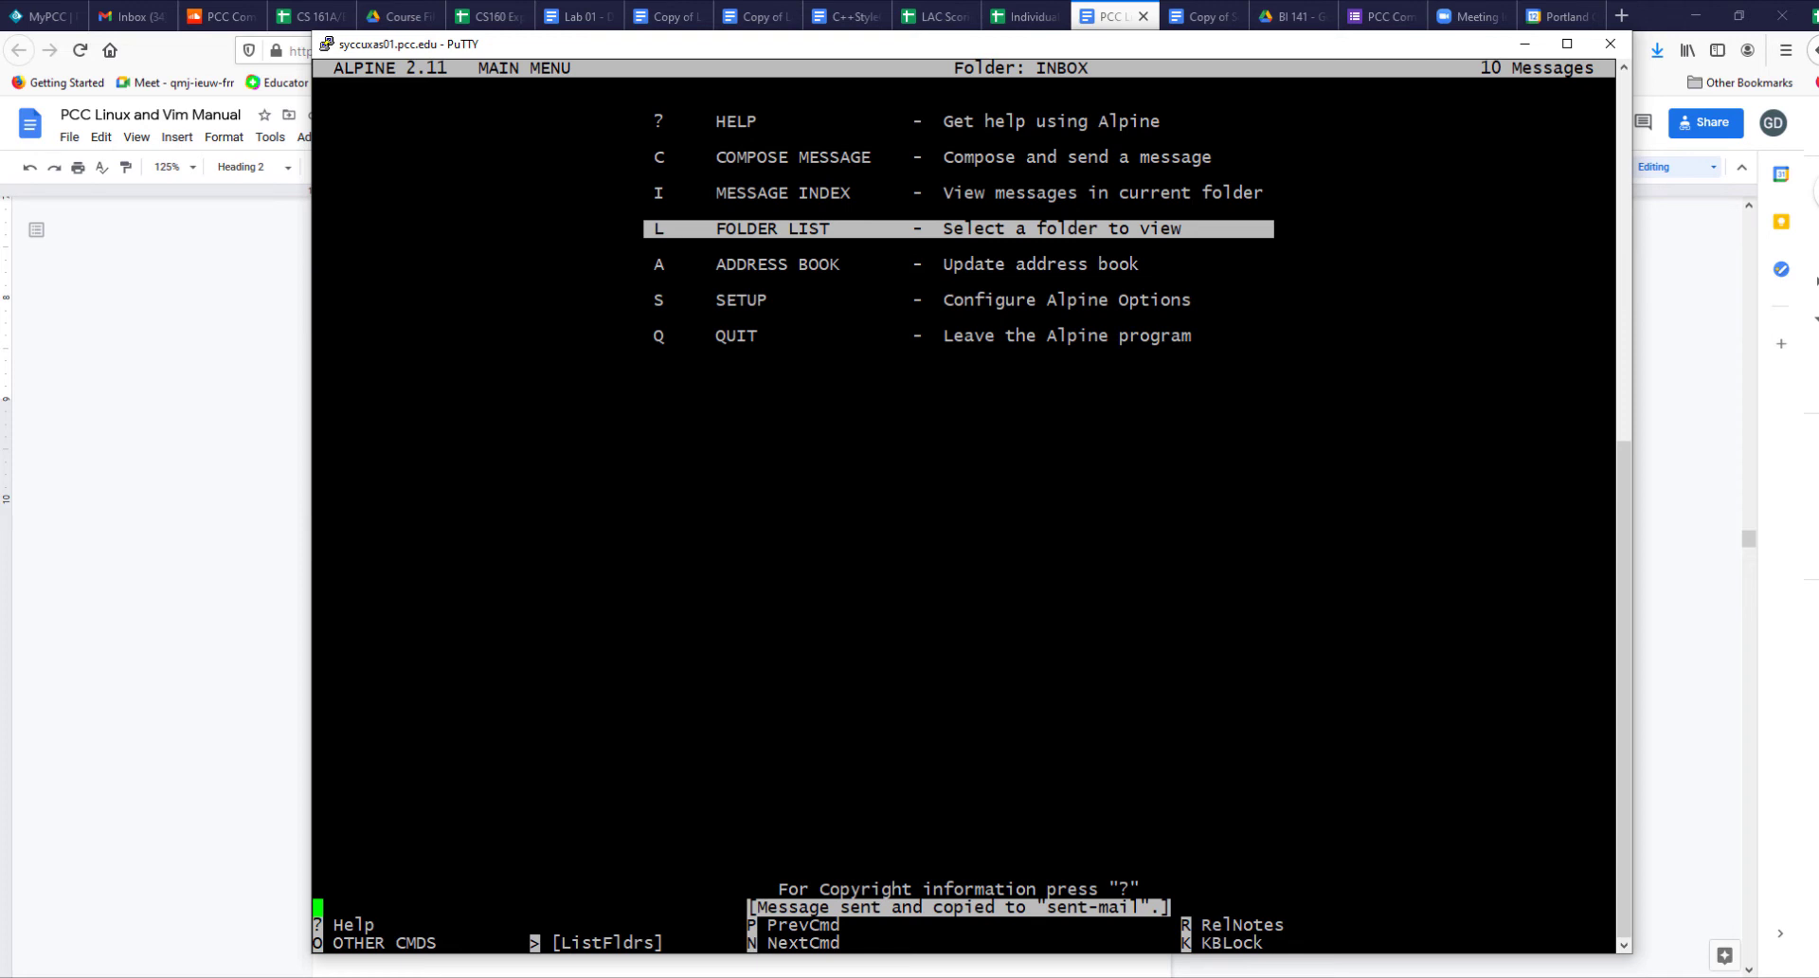
- Open message 11, 'test email.', in the INBOX to view its a01.cpp attachment
key(l)
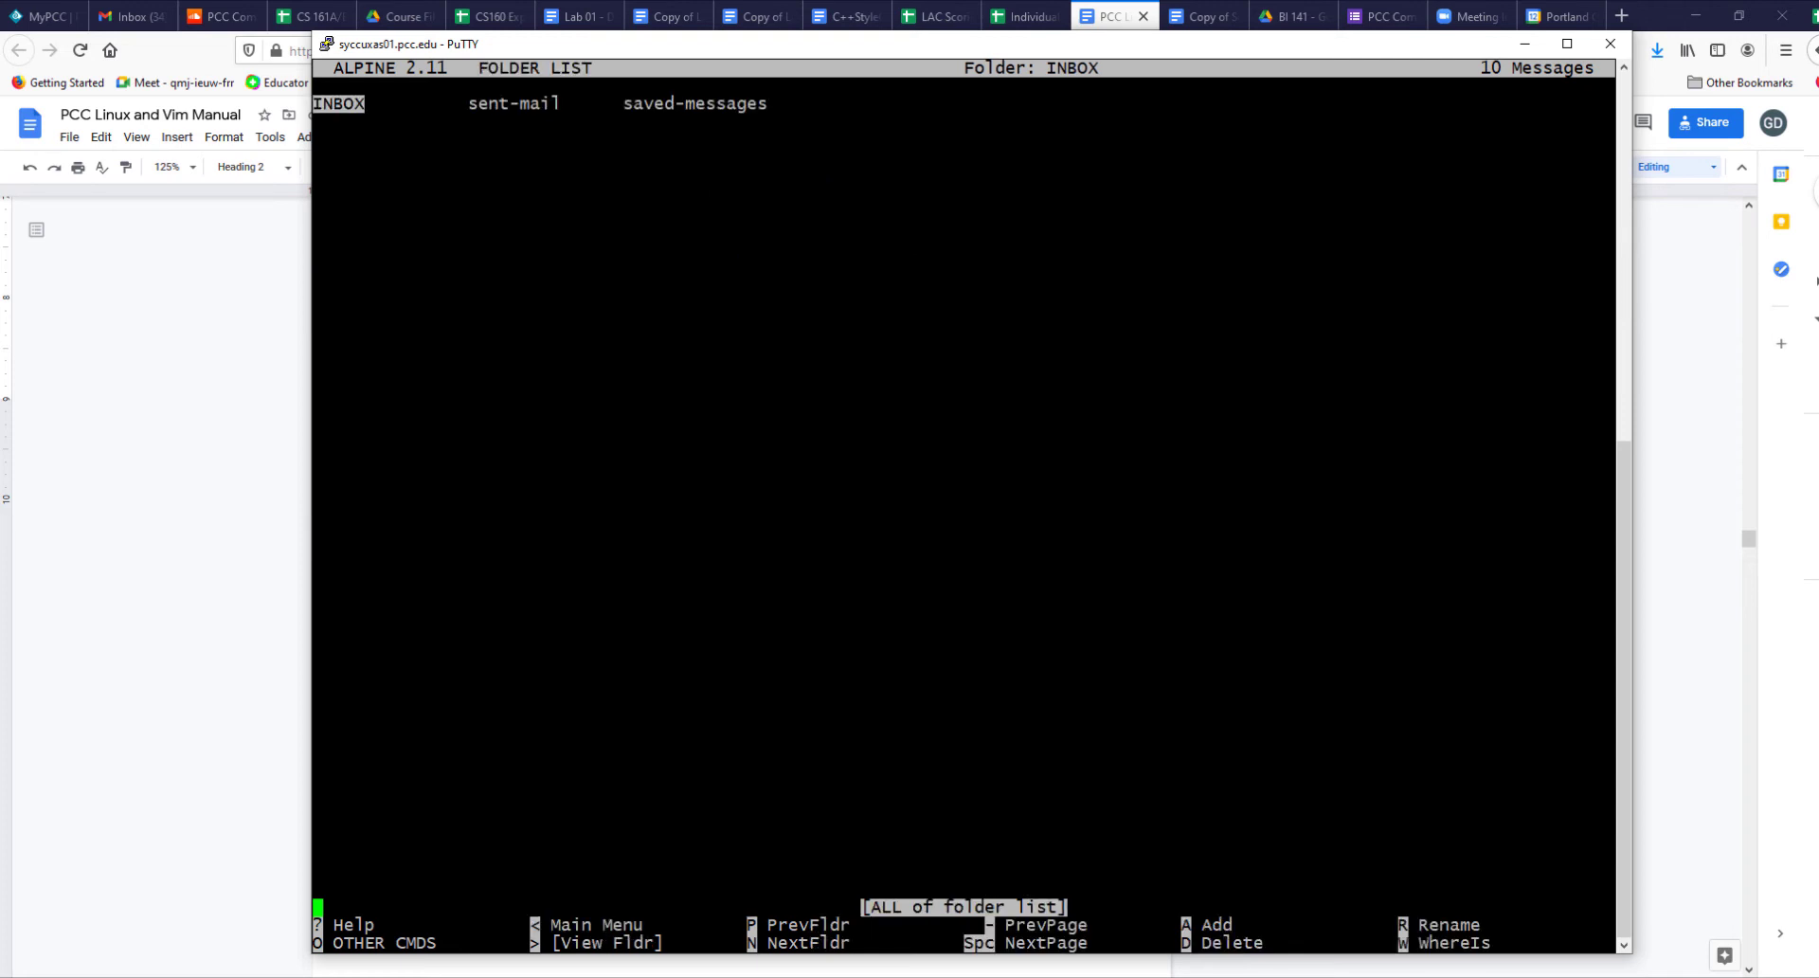
key(Return)
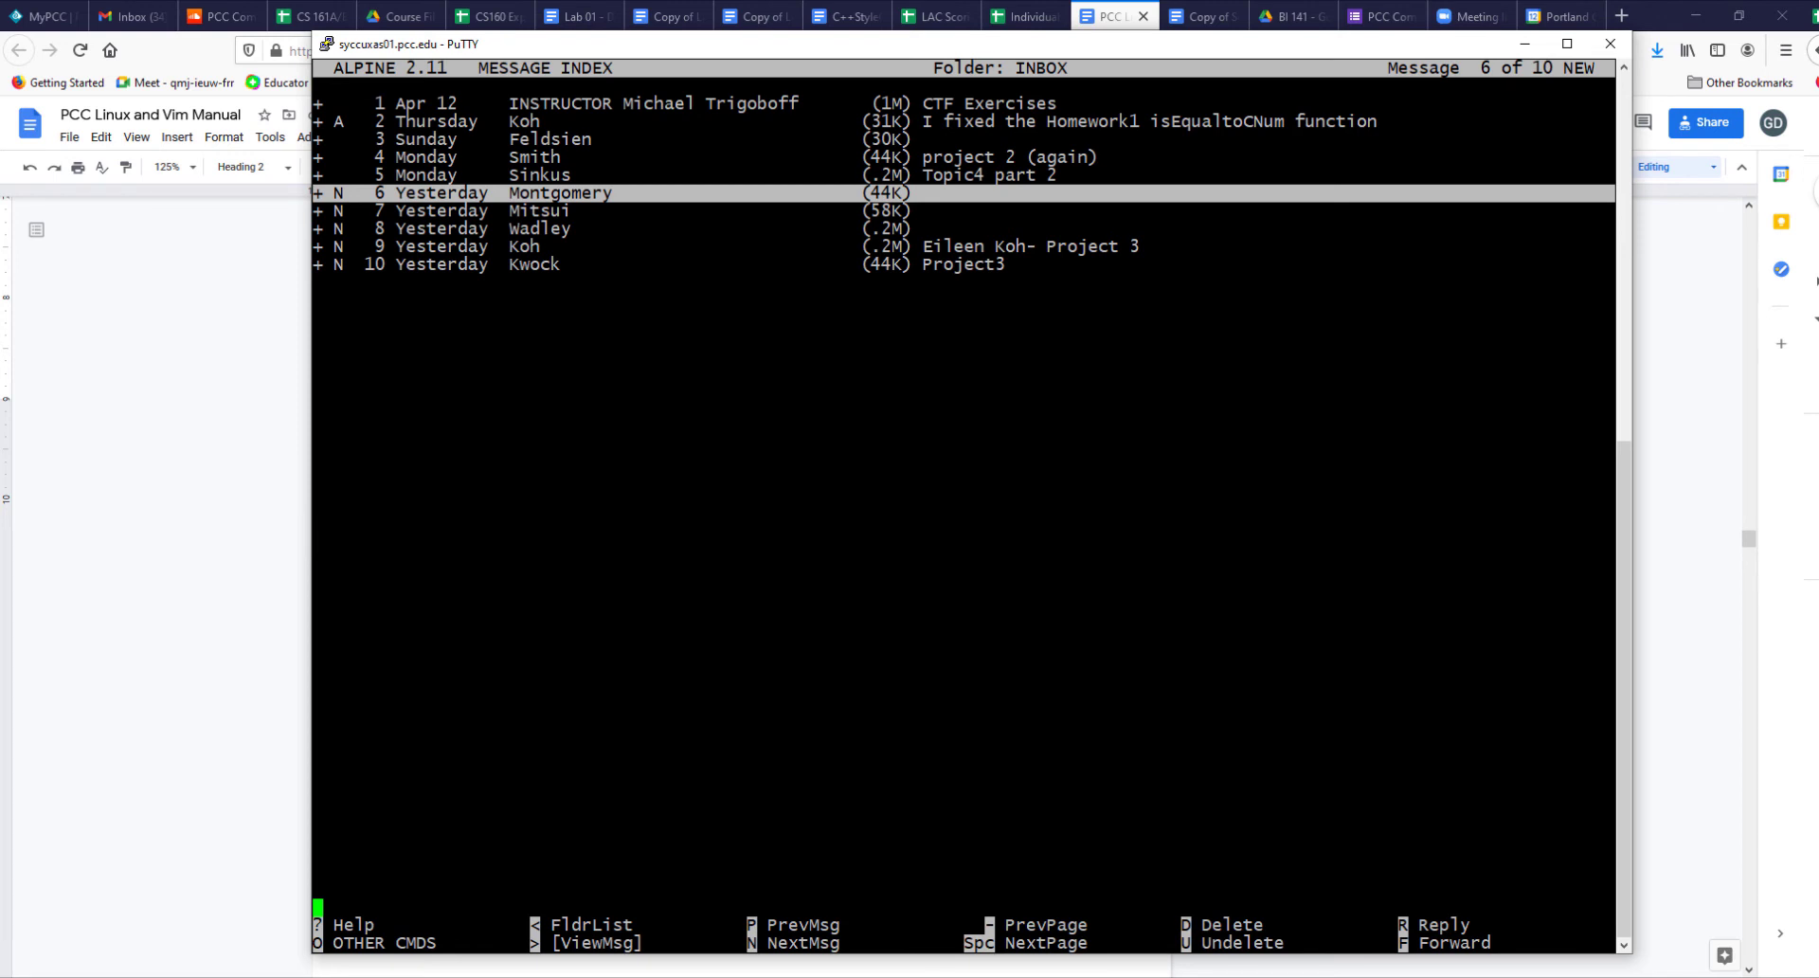
key(Down)
key(Down)
key(Down)
key(Down)
key(Down)
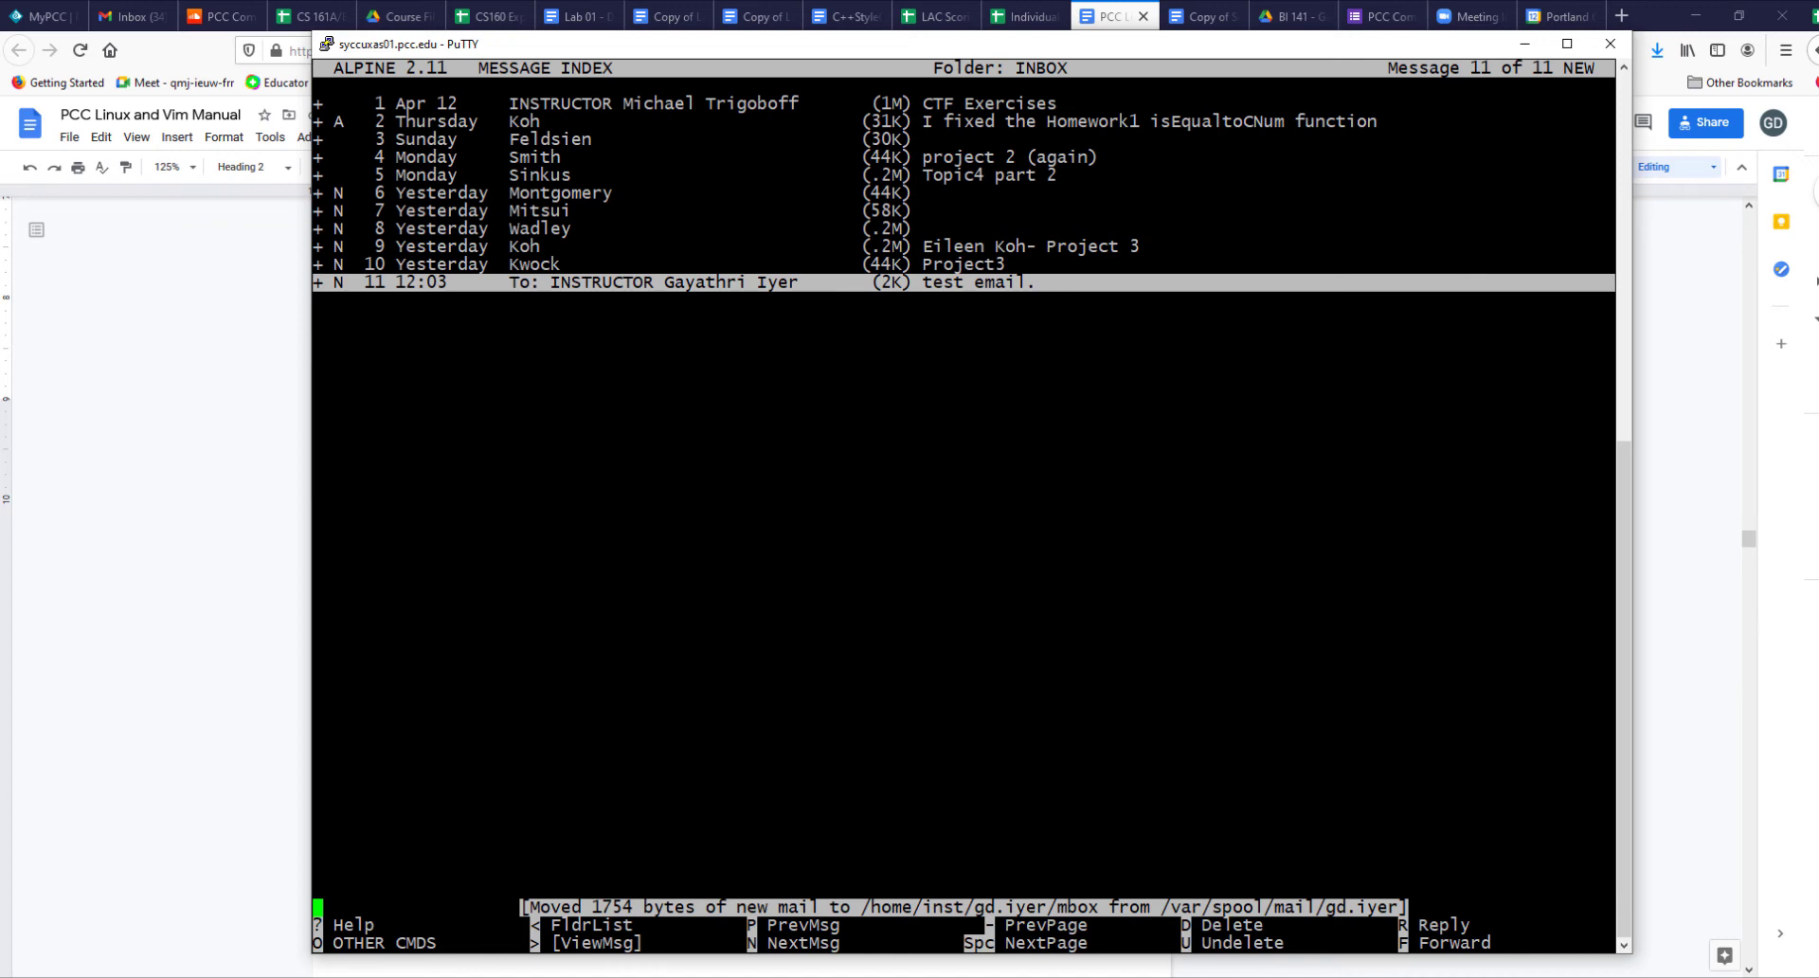
key(Return)
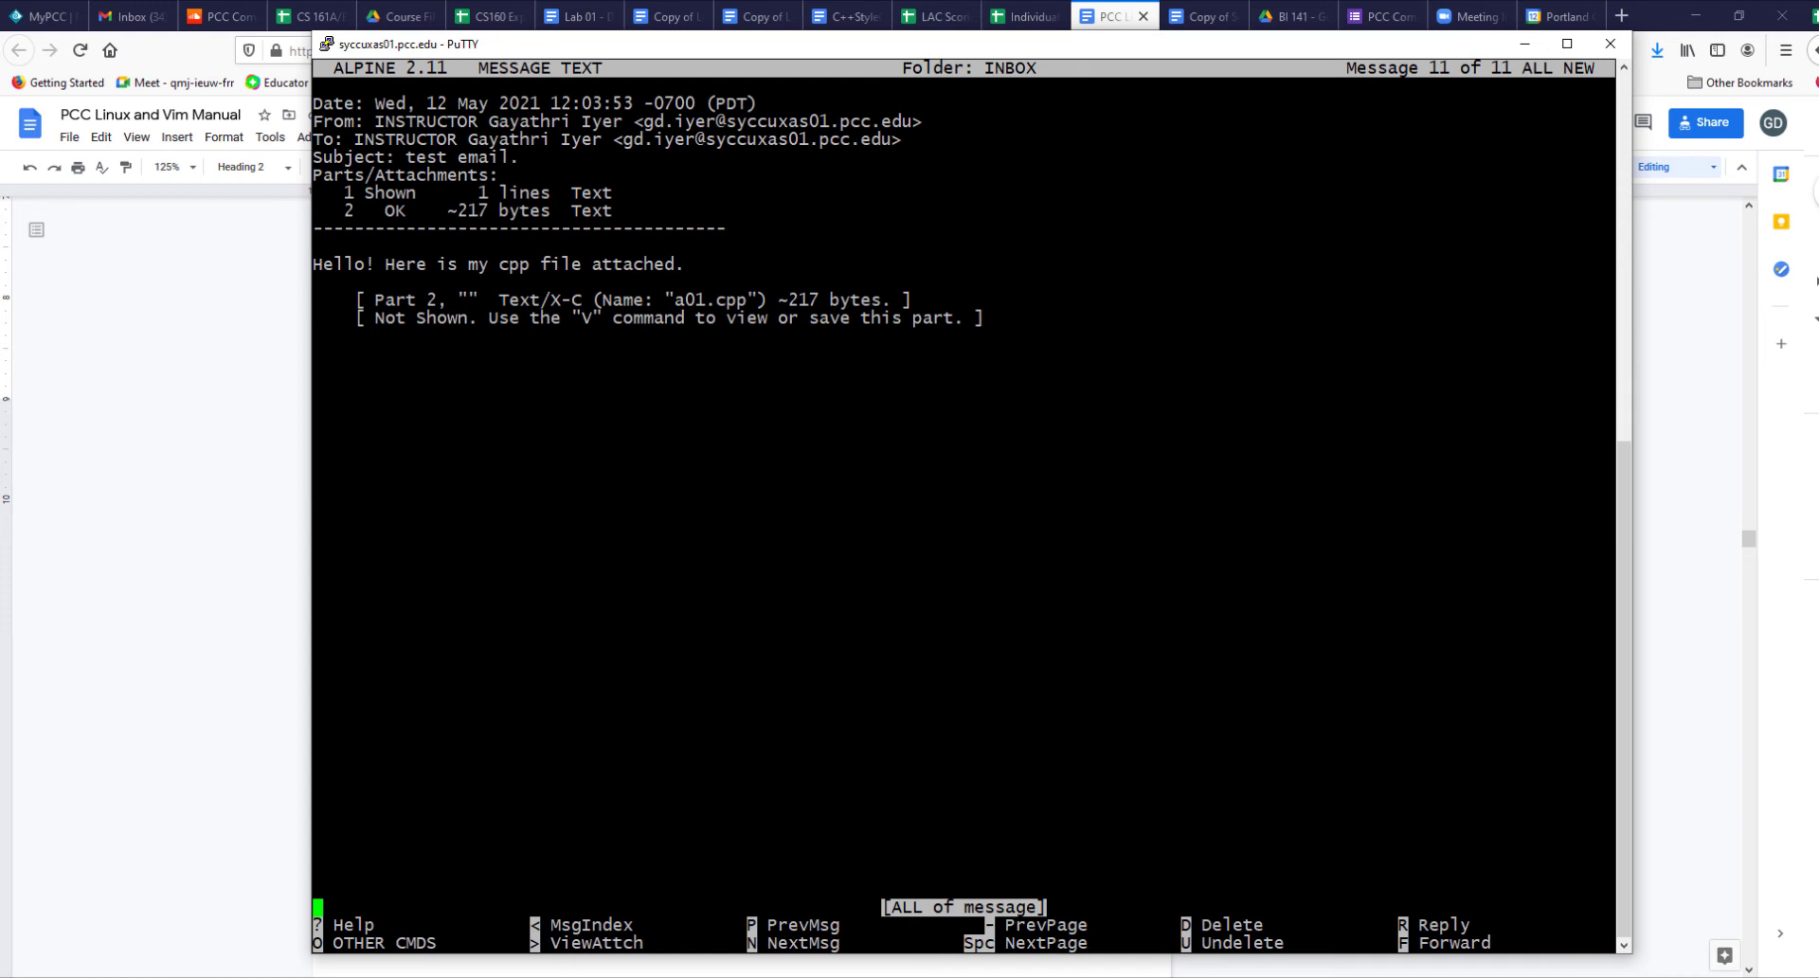
- Save the a01.cpp attachment to CS161B/assign_01/a01_bak.cpp
key(v)
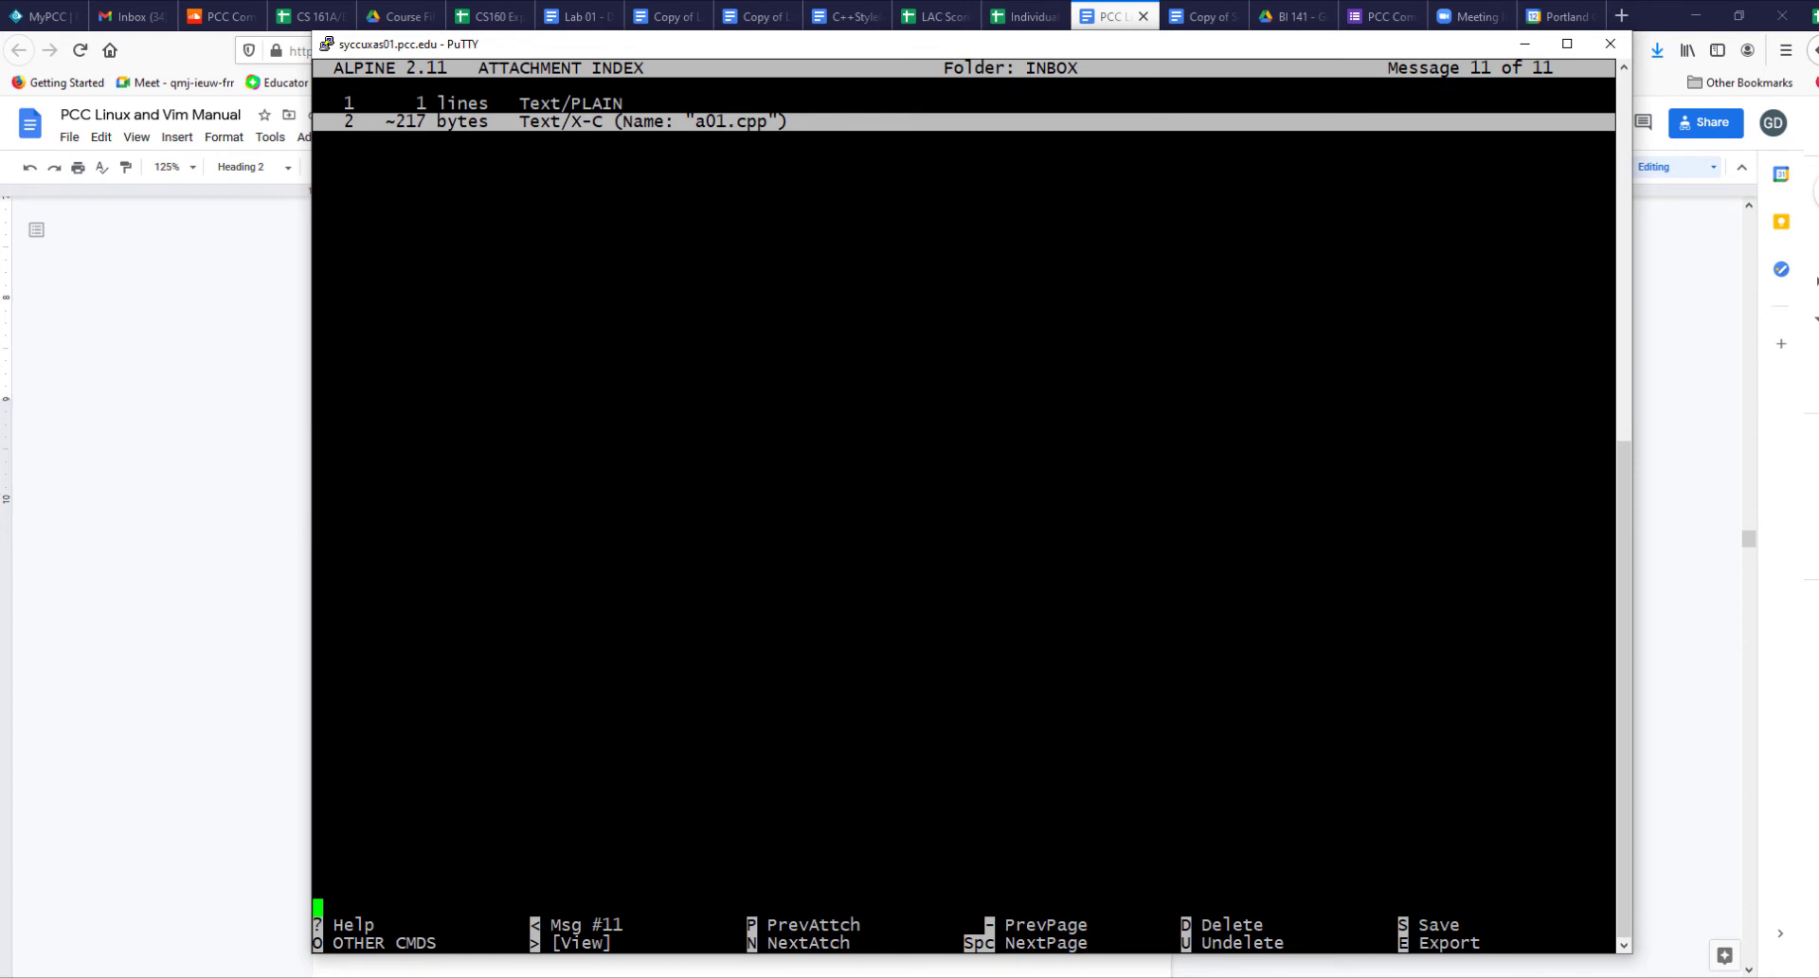
key(s)
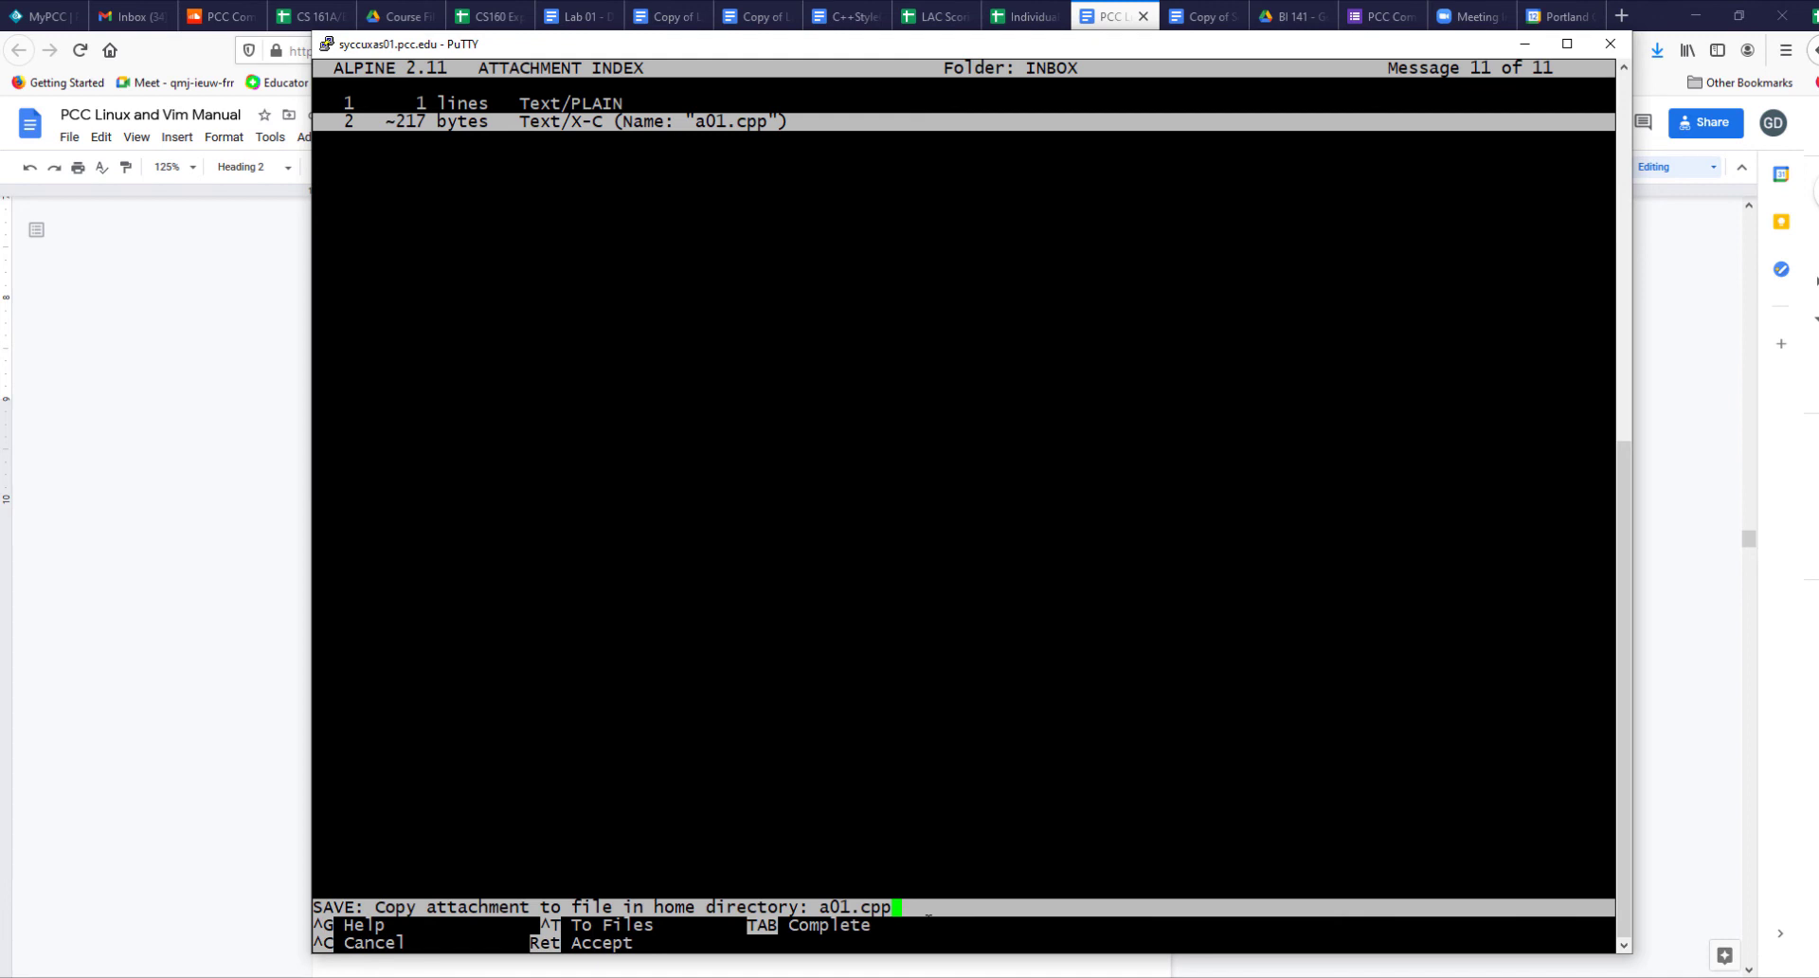
key(Left)
key(Left)
key(Left)
key(Left)
key(Left)
key(Left)
key(Left)
text(CS161B/)
text(assign_01)
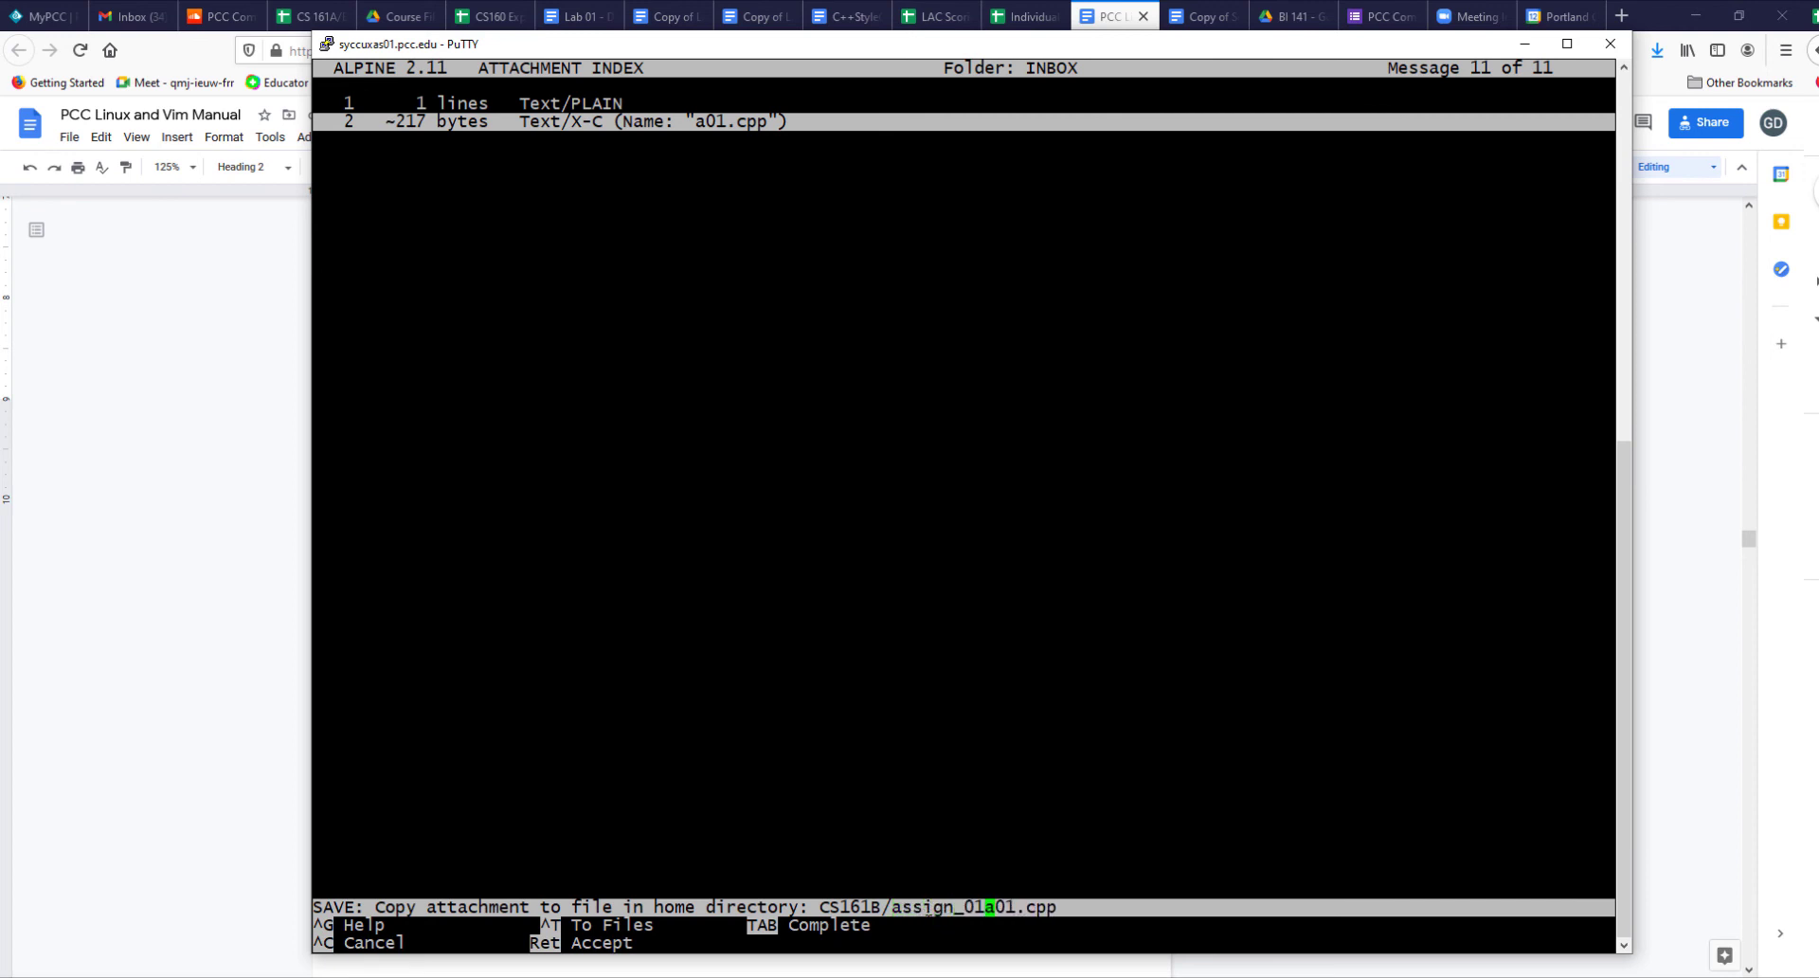
text(/)
key(Right)
key(Right)
key(Right)
text(_bak)
key(Return)
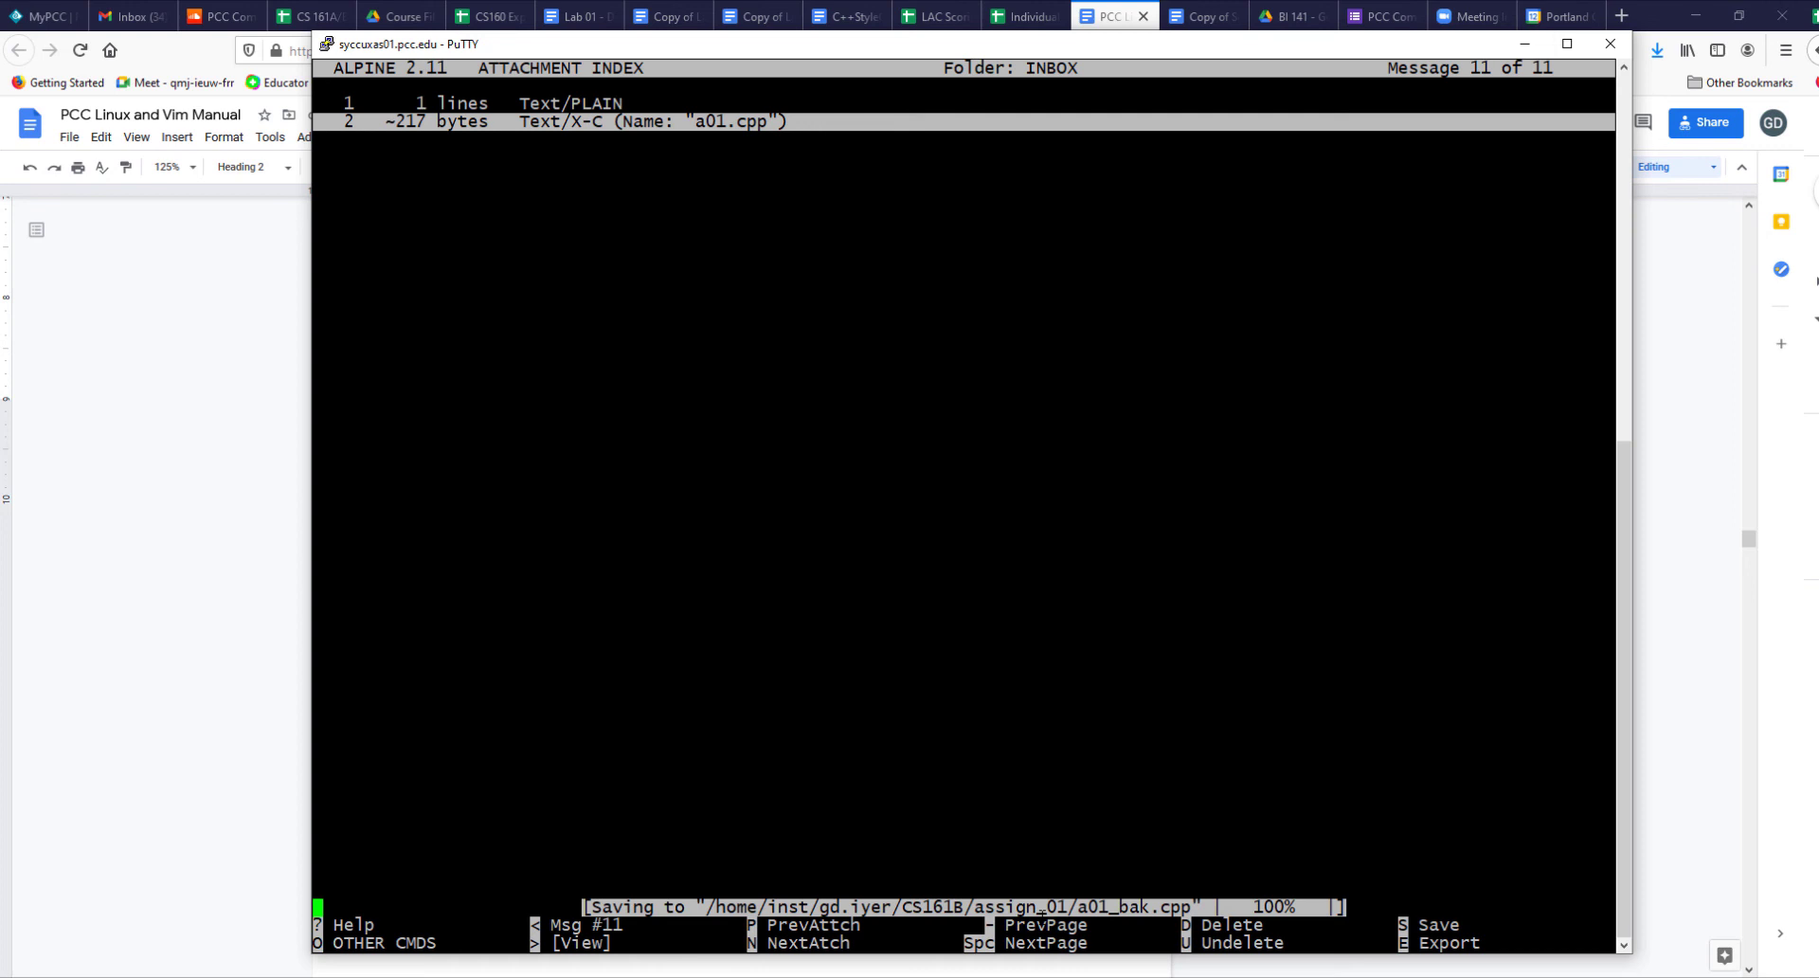
- Return to the INBOX index and mark message 11, the test email, for deletion
key(less)
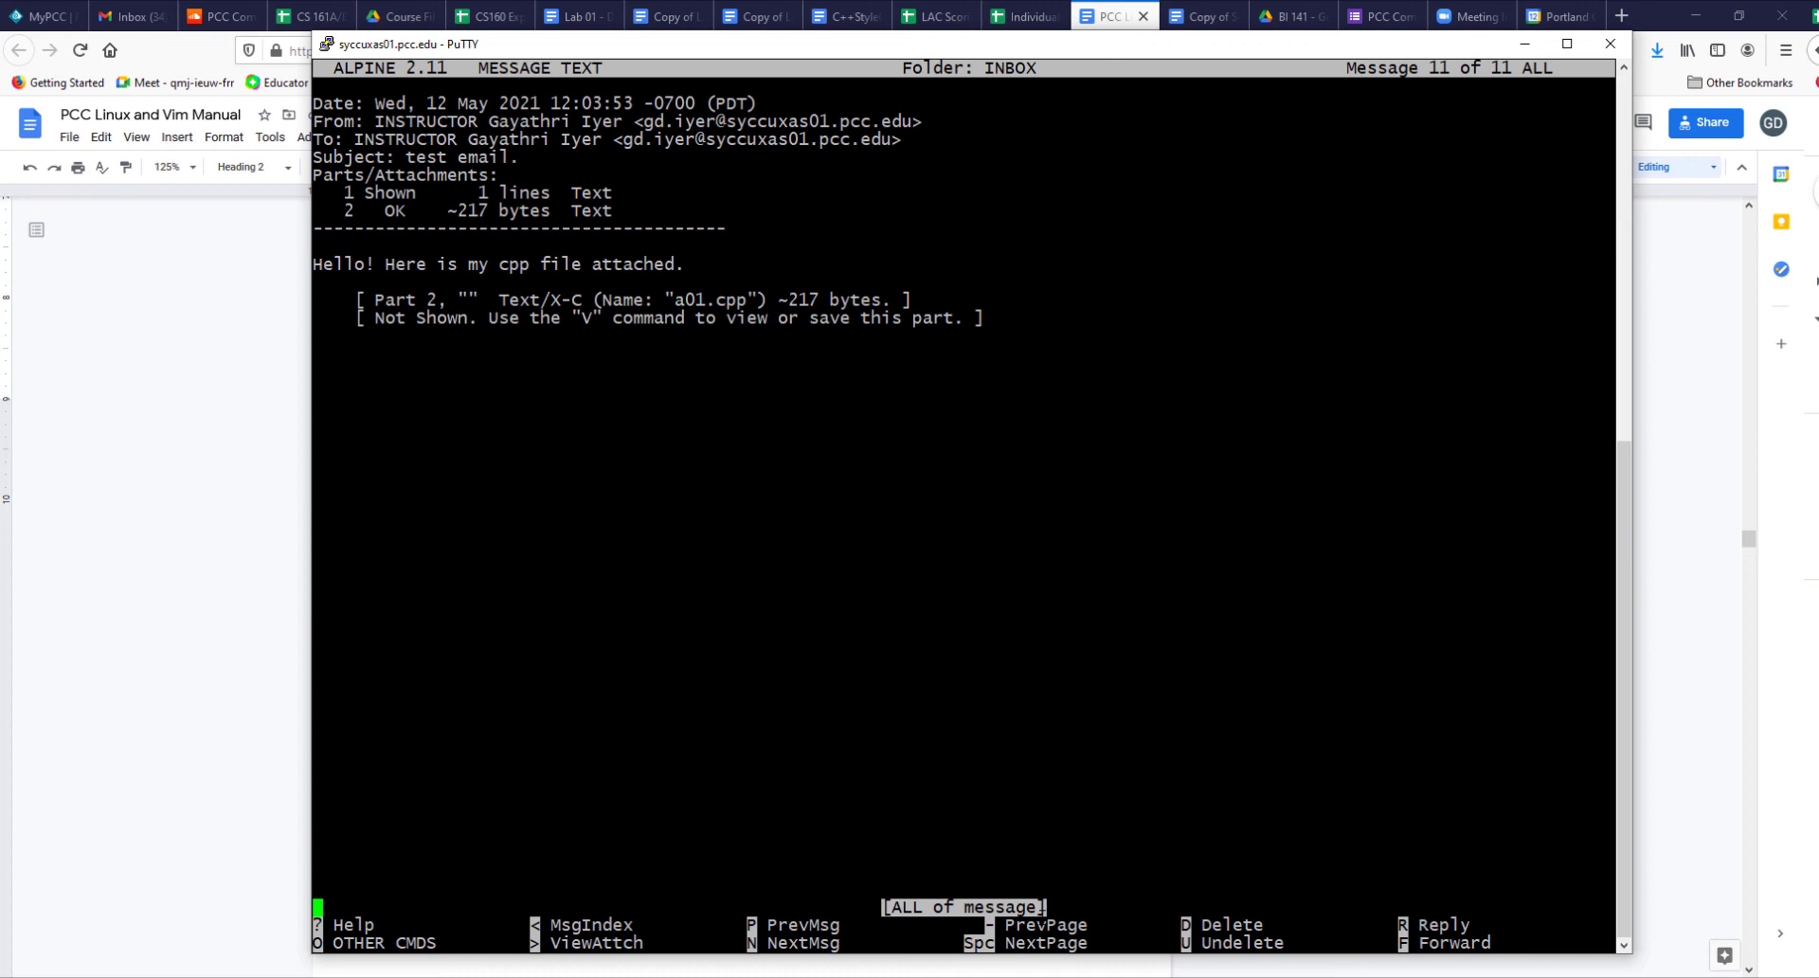
key(minus)
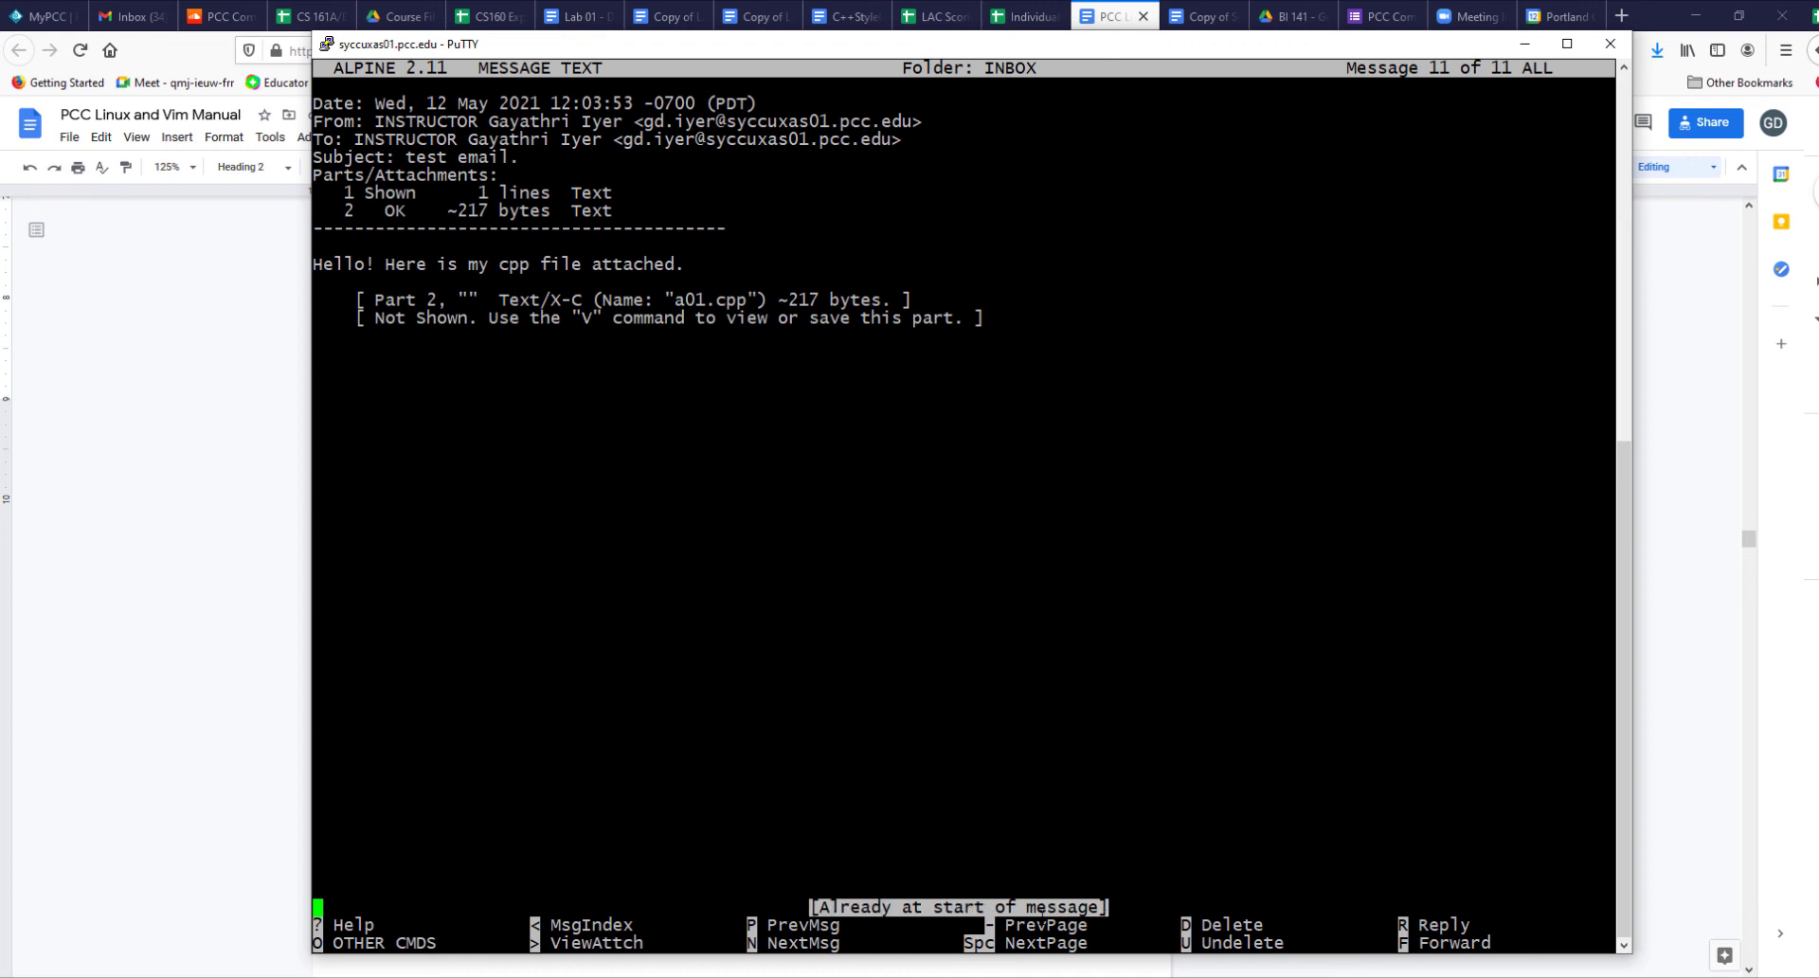
key(less)
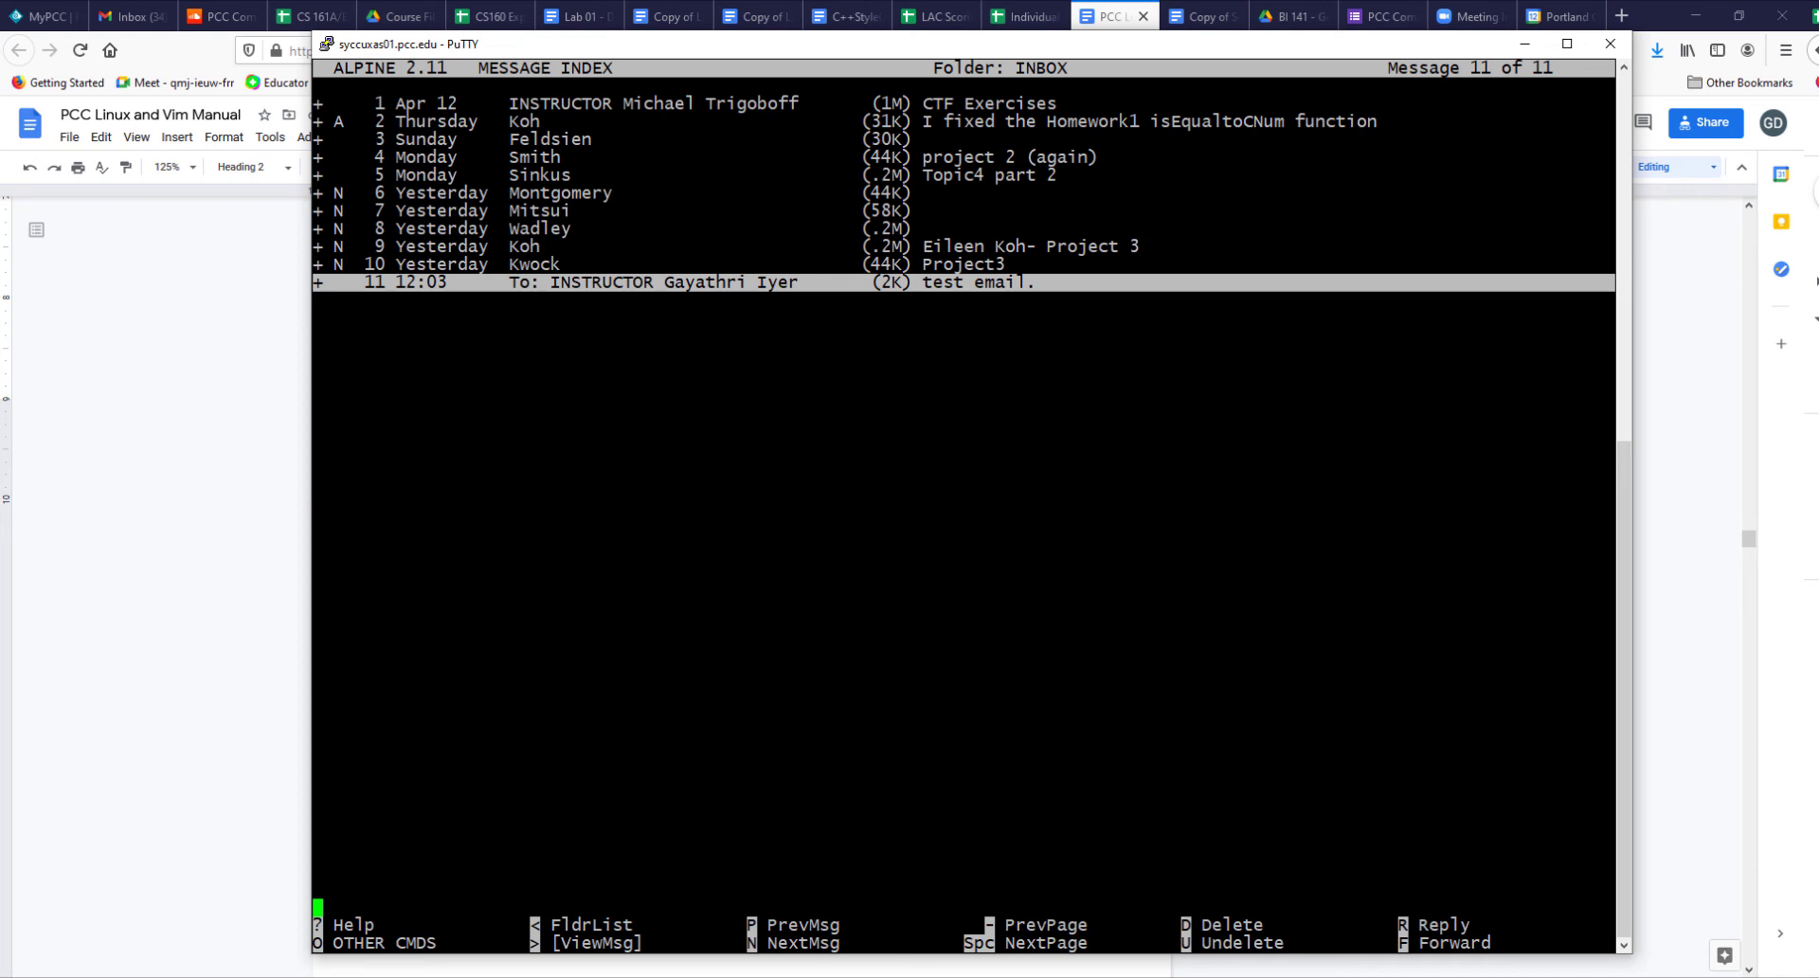
key(d)
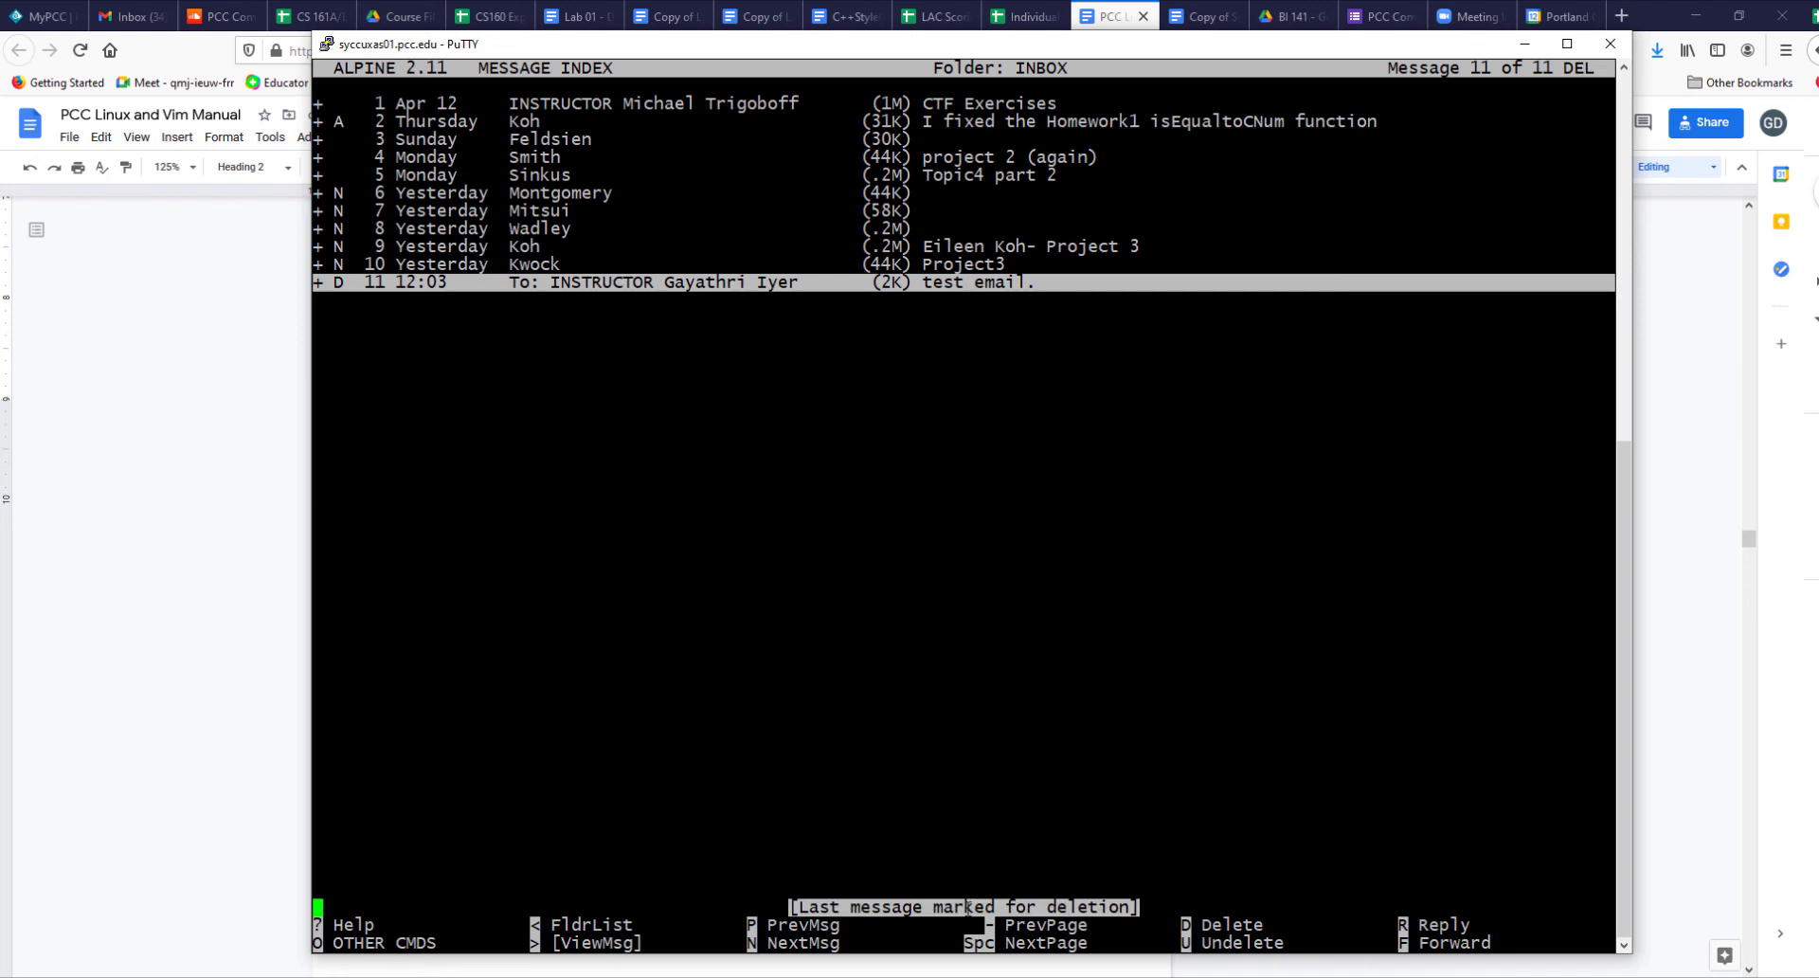
- Quit Alpine, confirming the exit and expunging the deleted message
key(q)
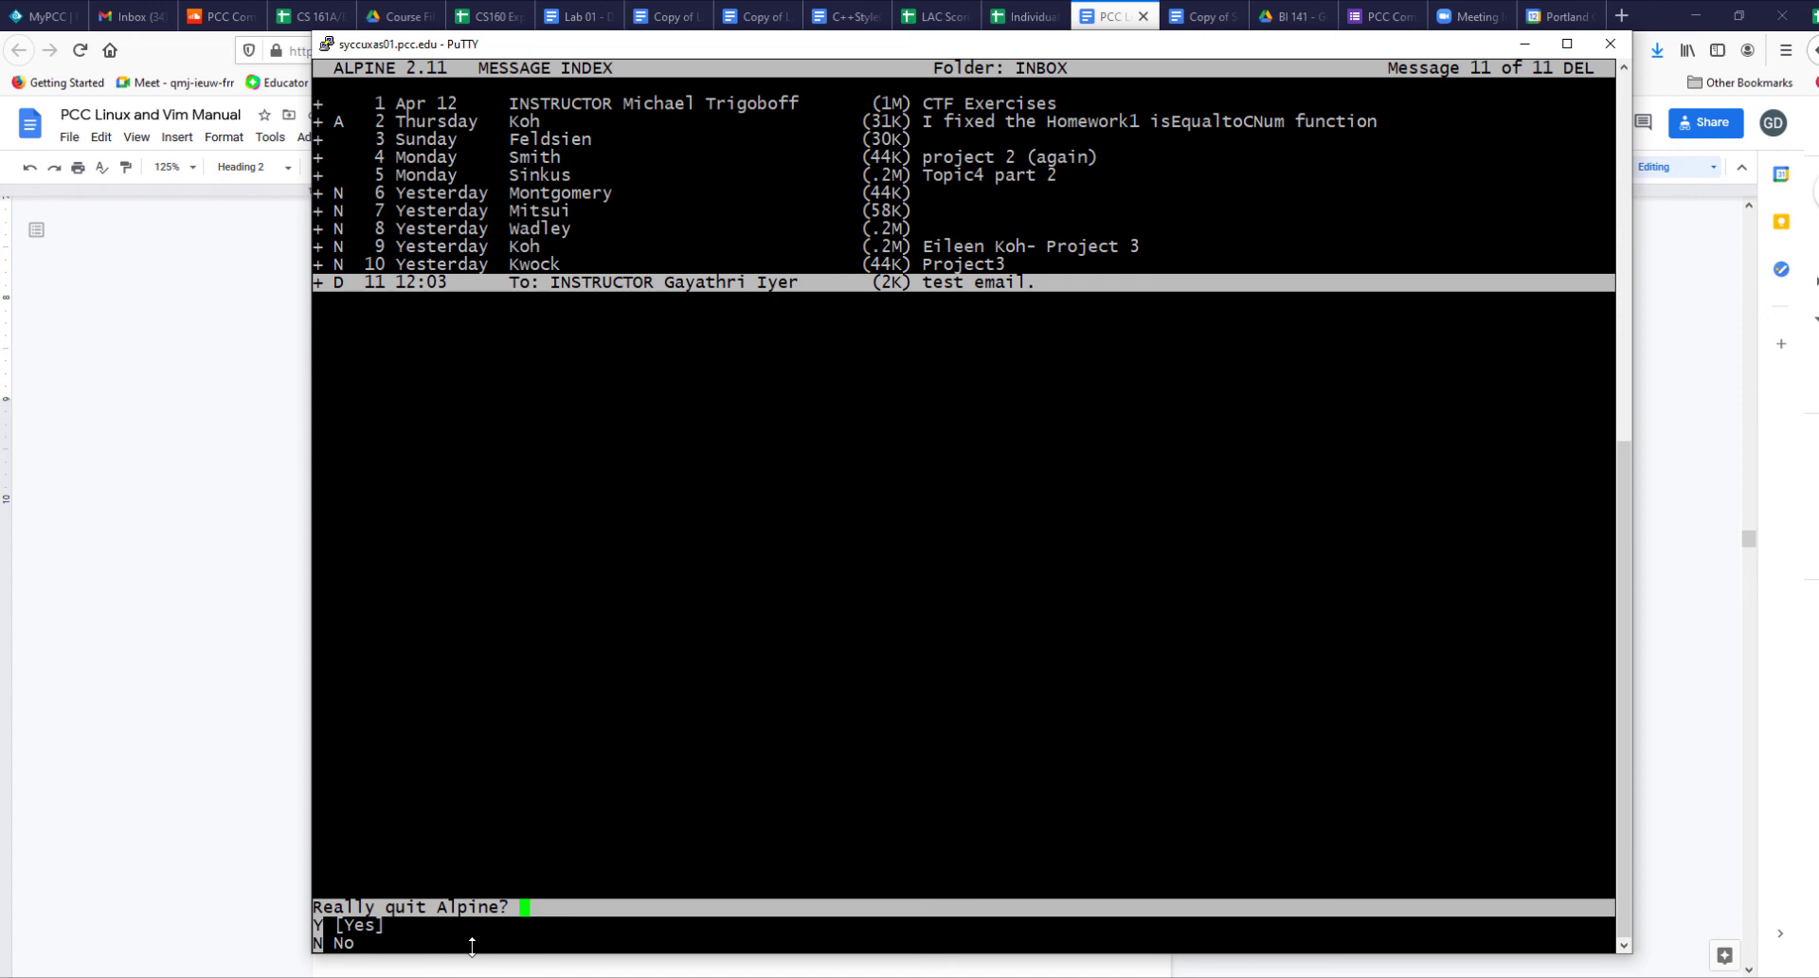
key(y)
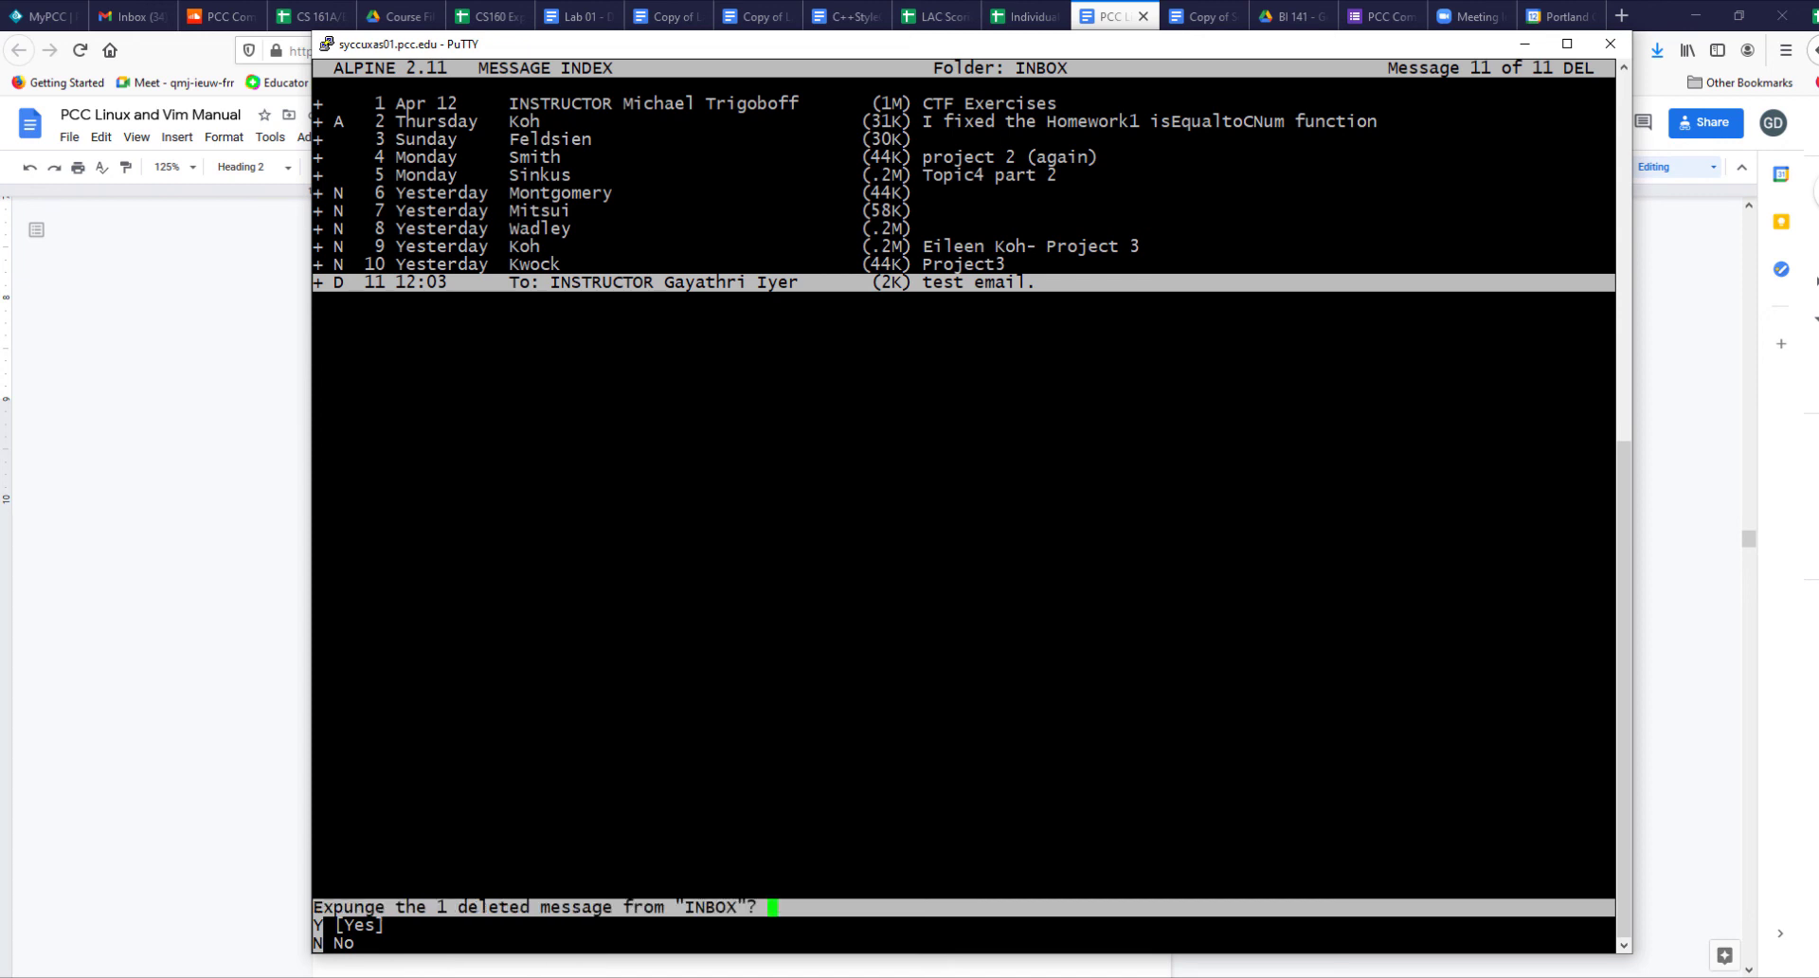
key(y)
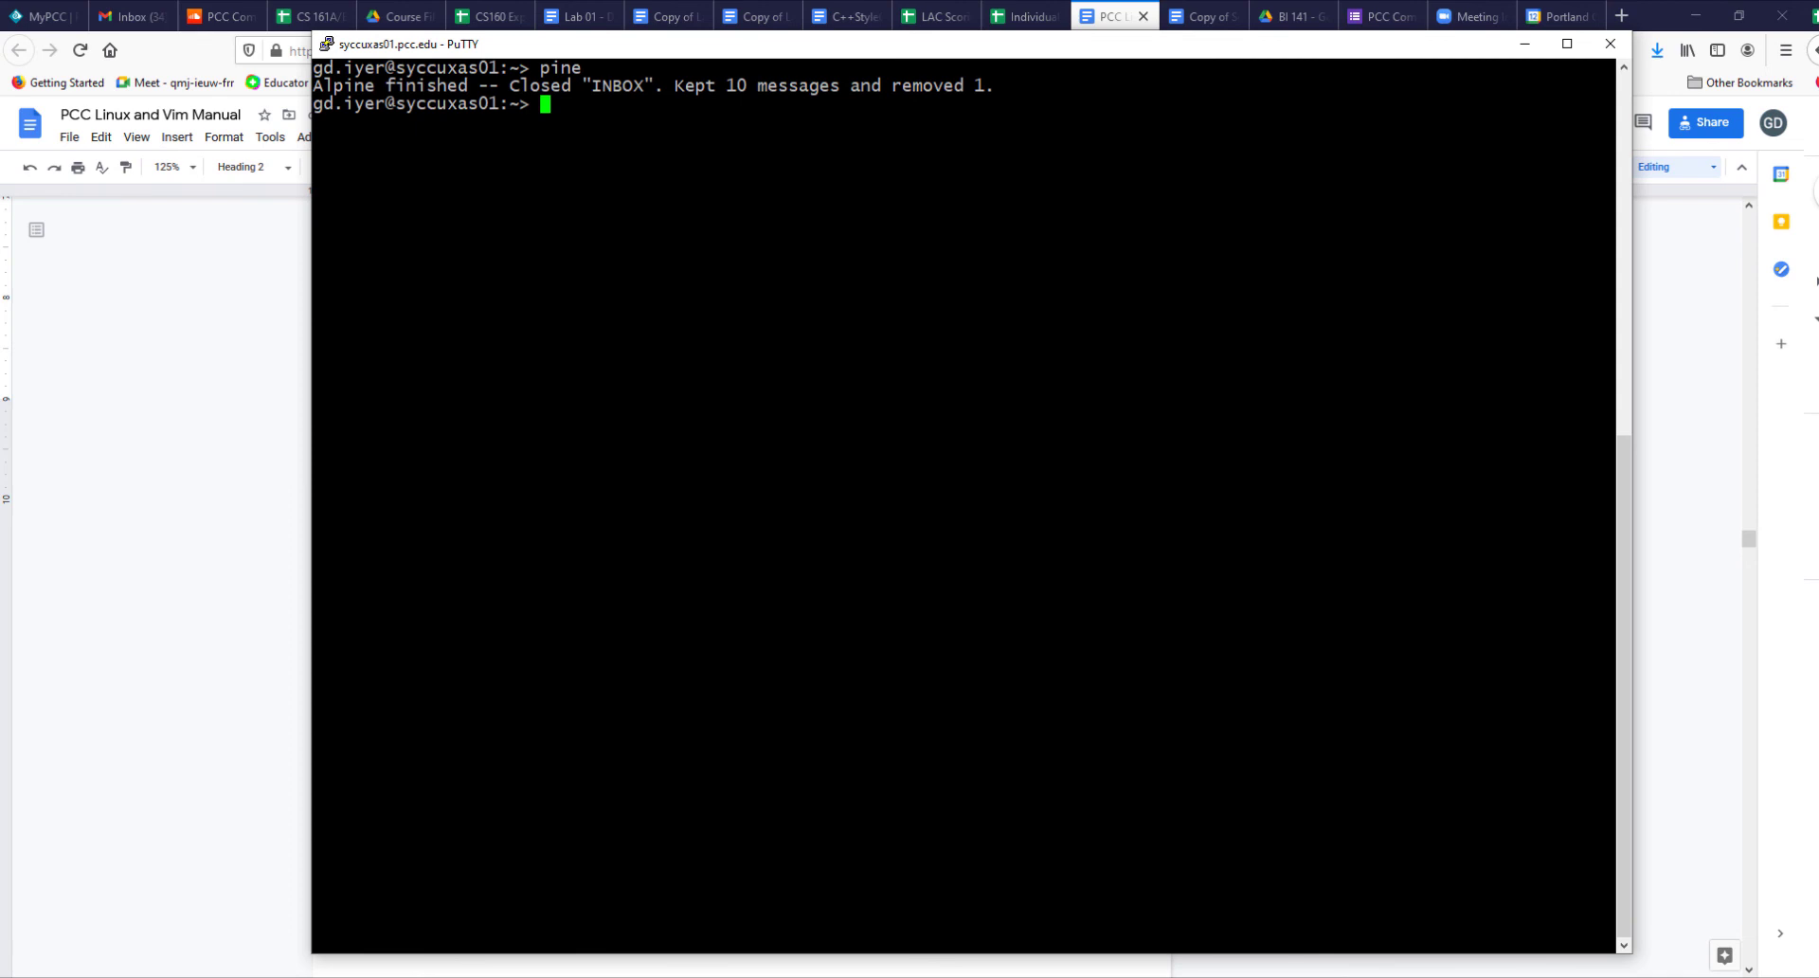
- Change into CS161B/assign_01 and list its files with ll
text(cd CS161B/ass*)
key(Return)
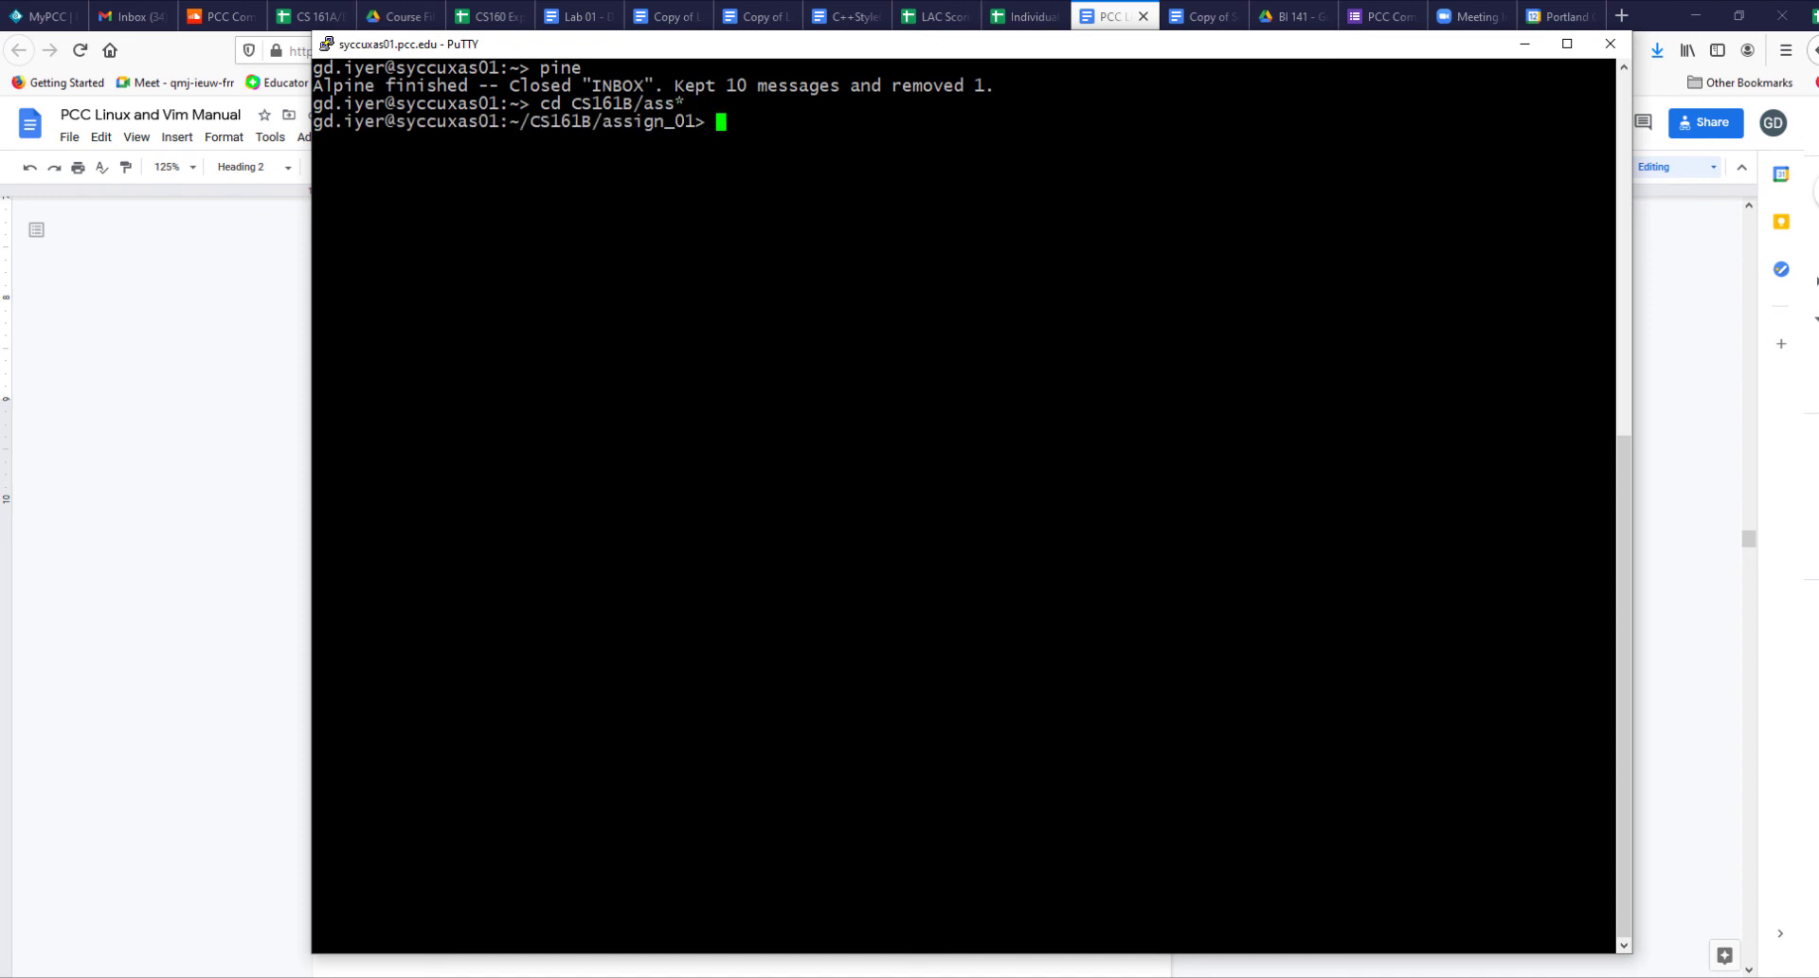
text(ll)
key(Return)
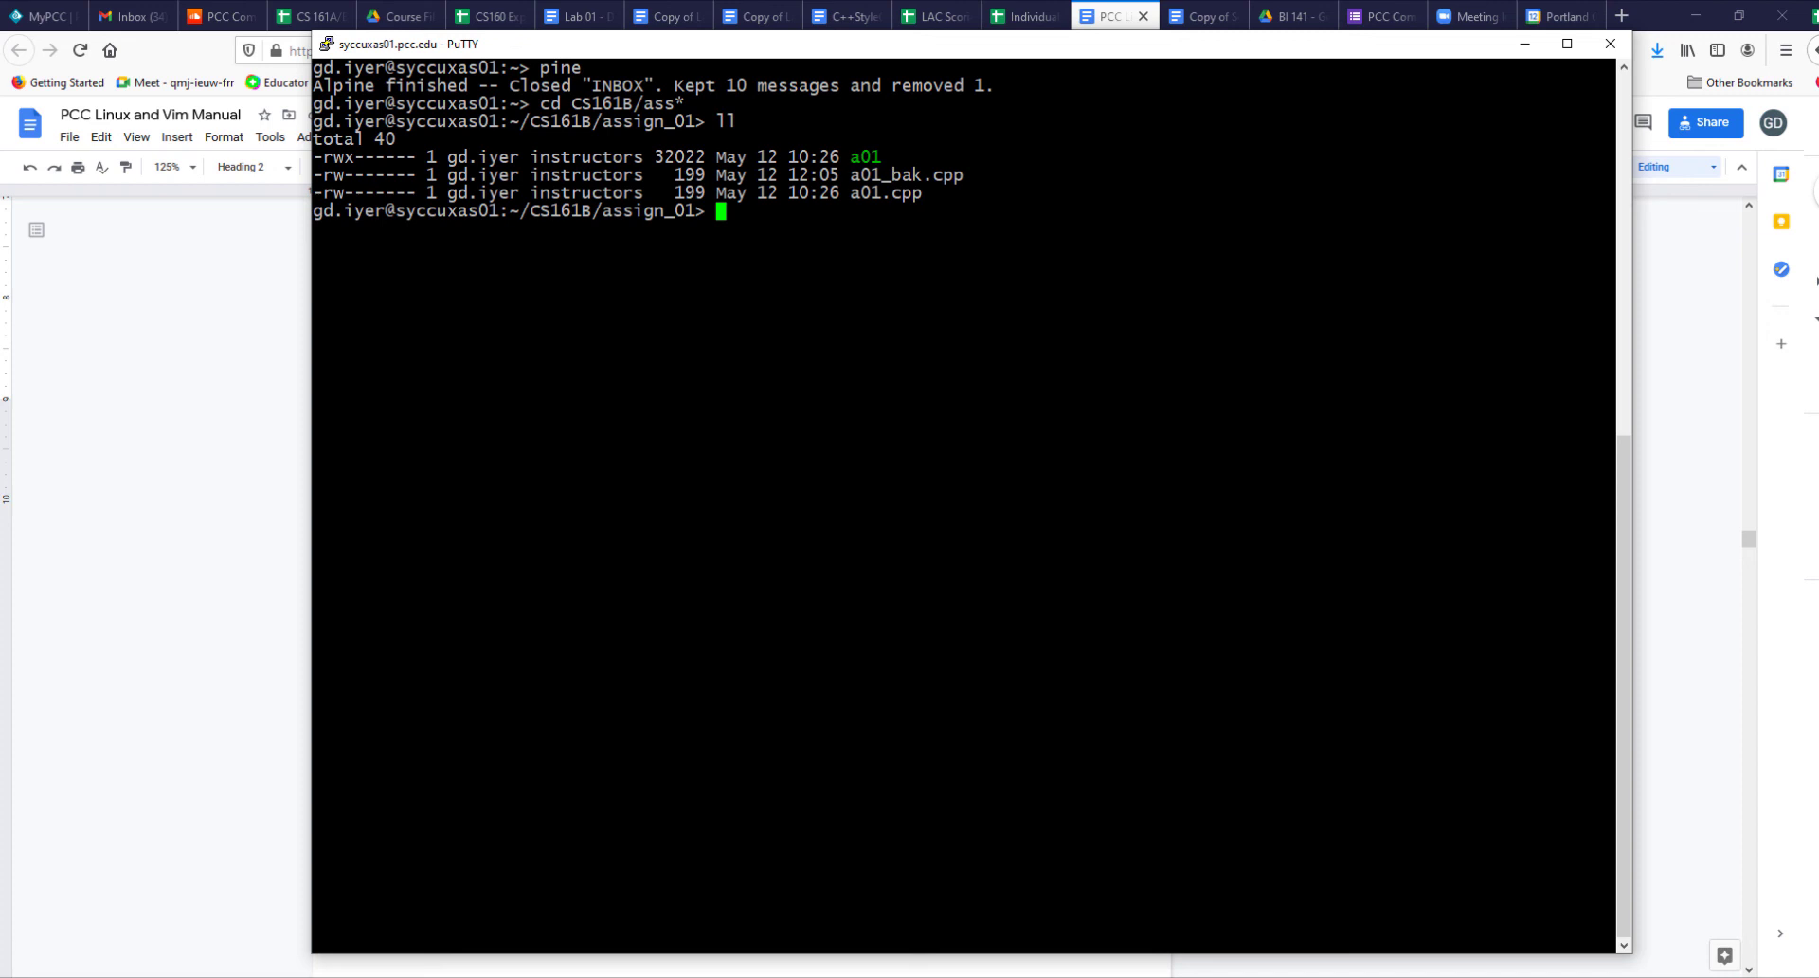
- Delete a01_bak.cpp with rm a01_bak*, verify with ll, and clear the screen
text(rm a01_bak*)
key(Return)
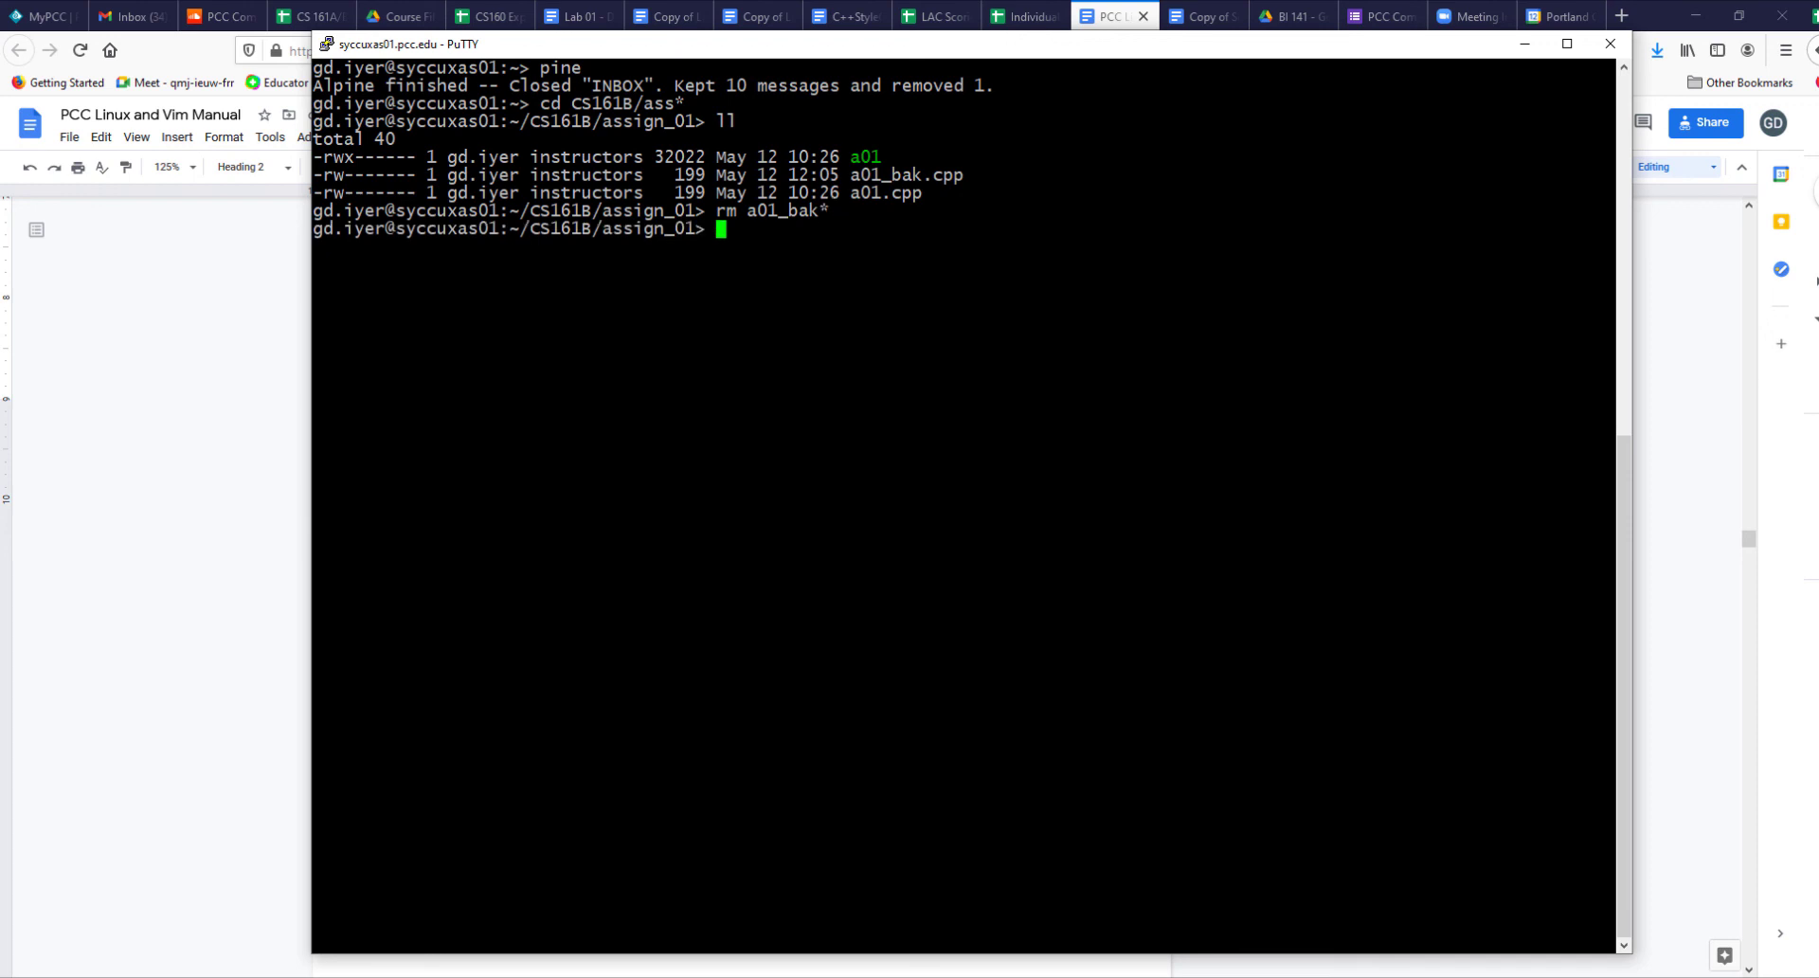
text(ll)
key(Return)
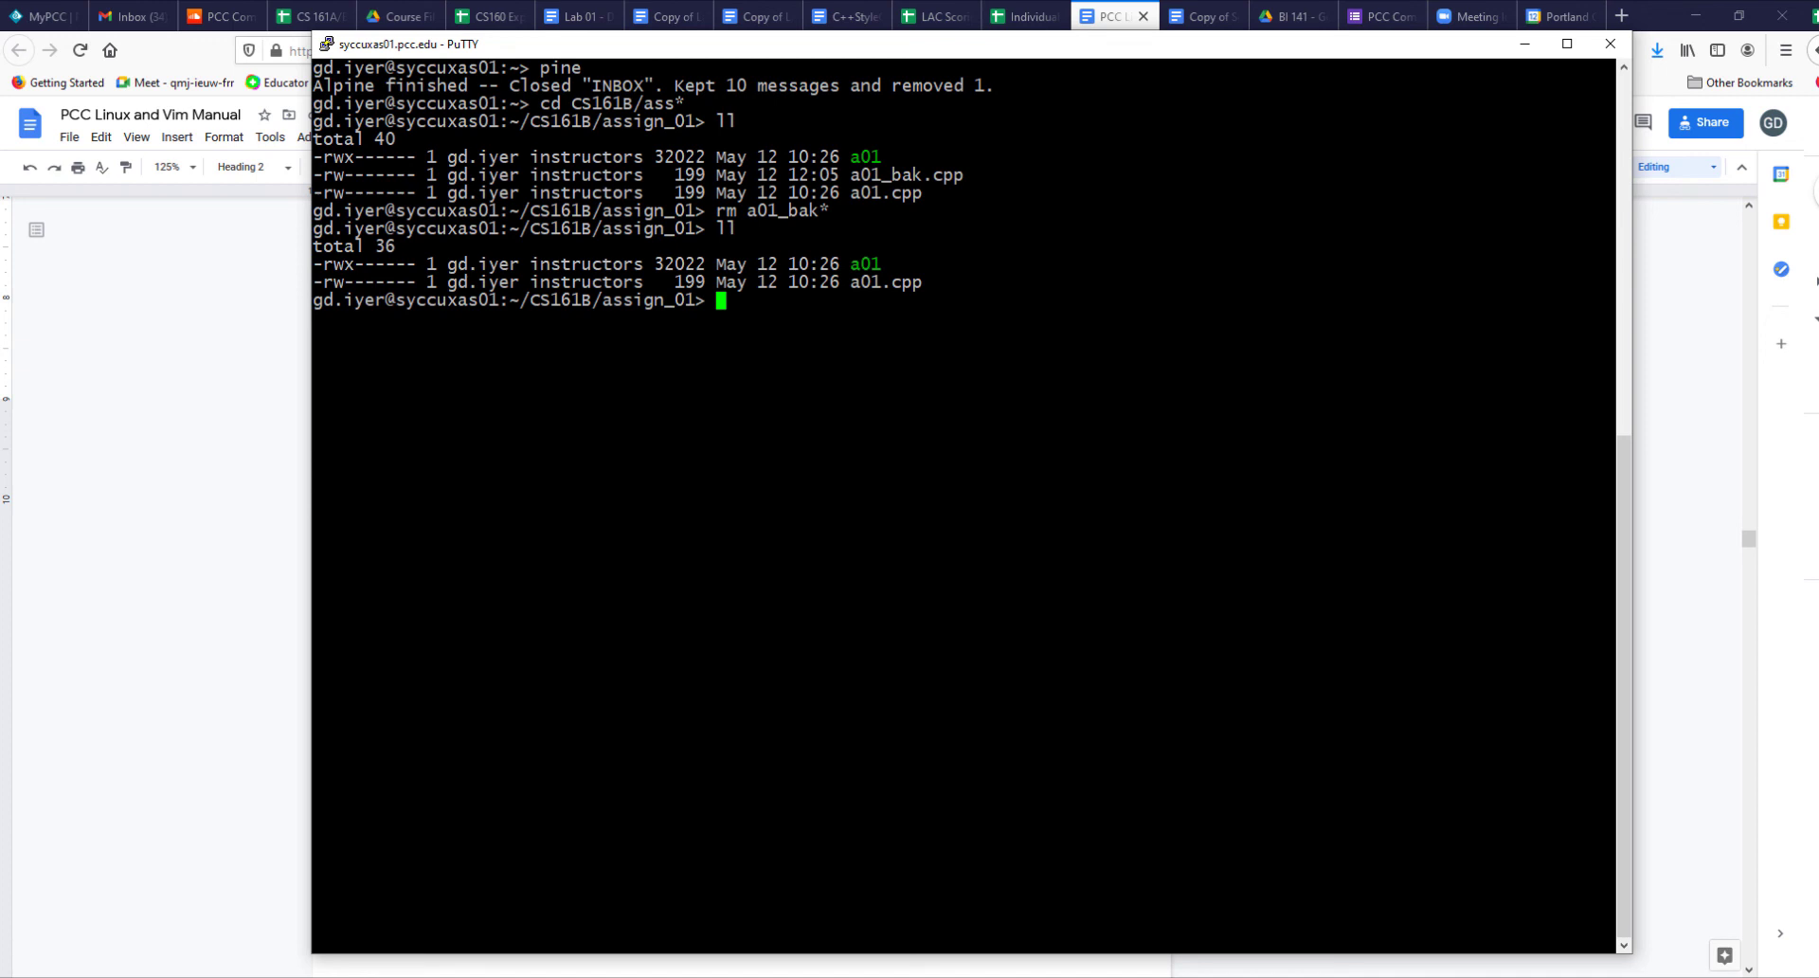
text(clear)
key(Return)
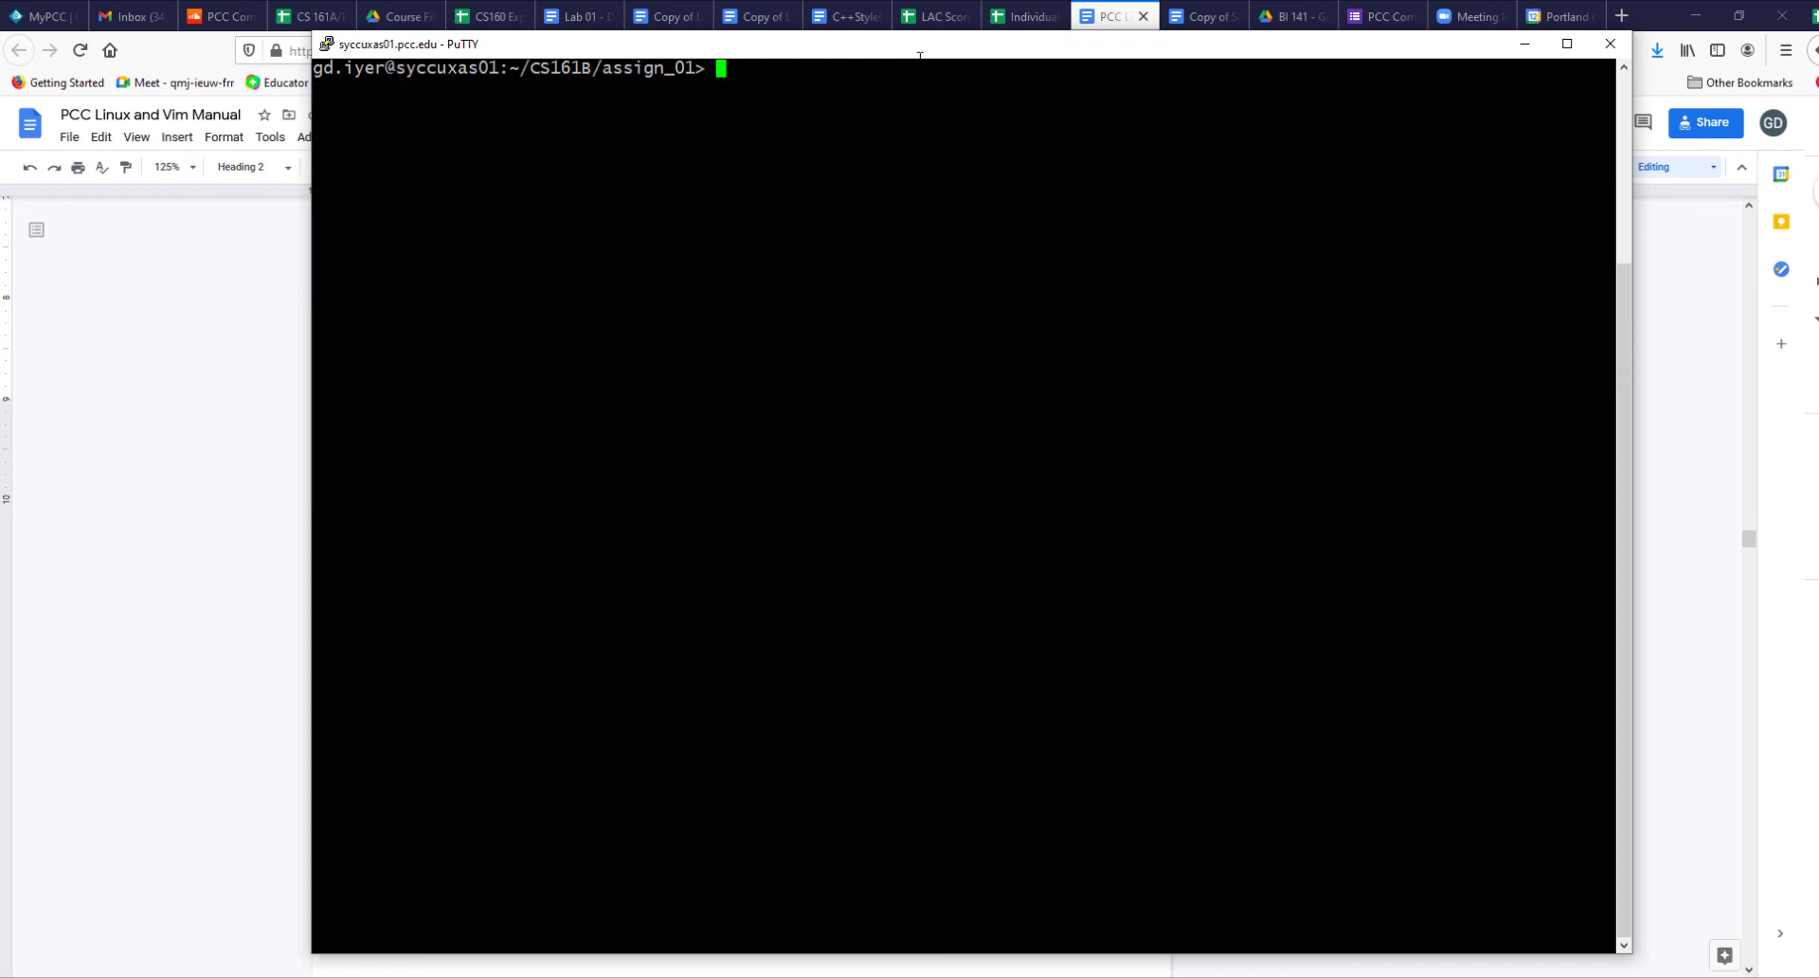
right_click(927, 47)
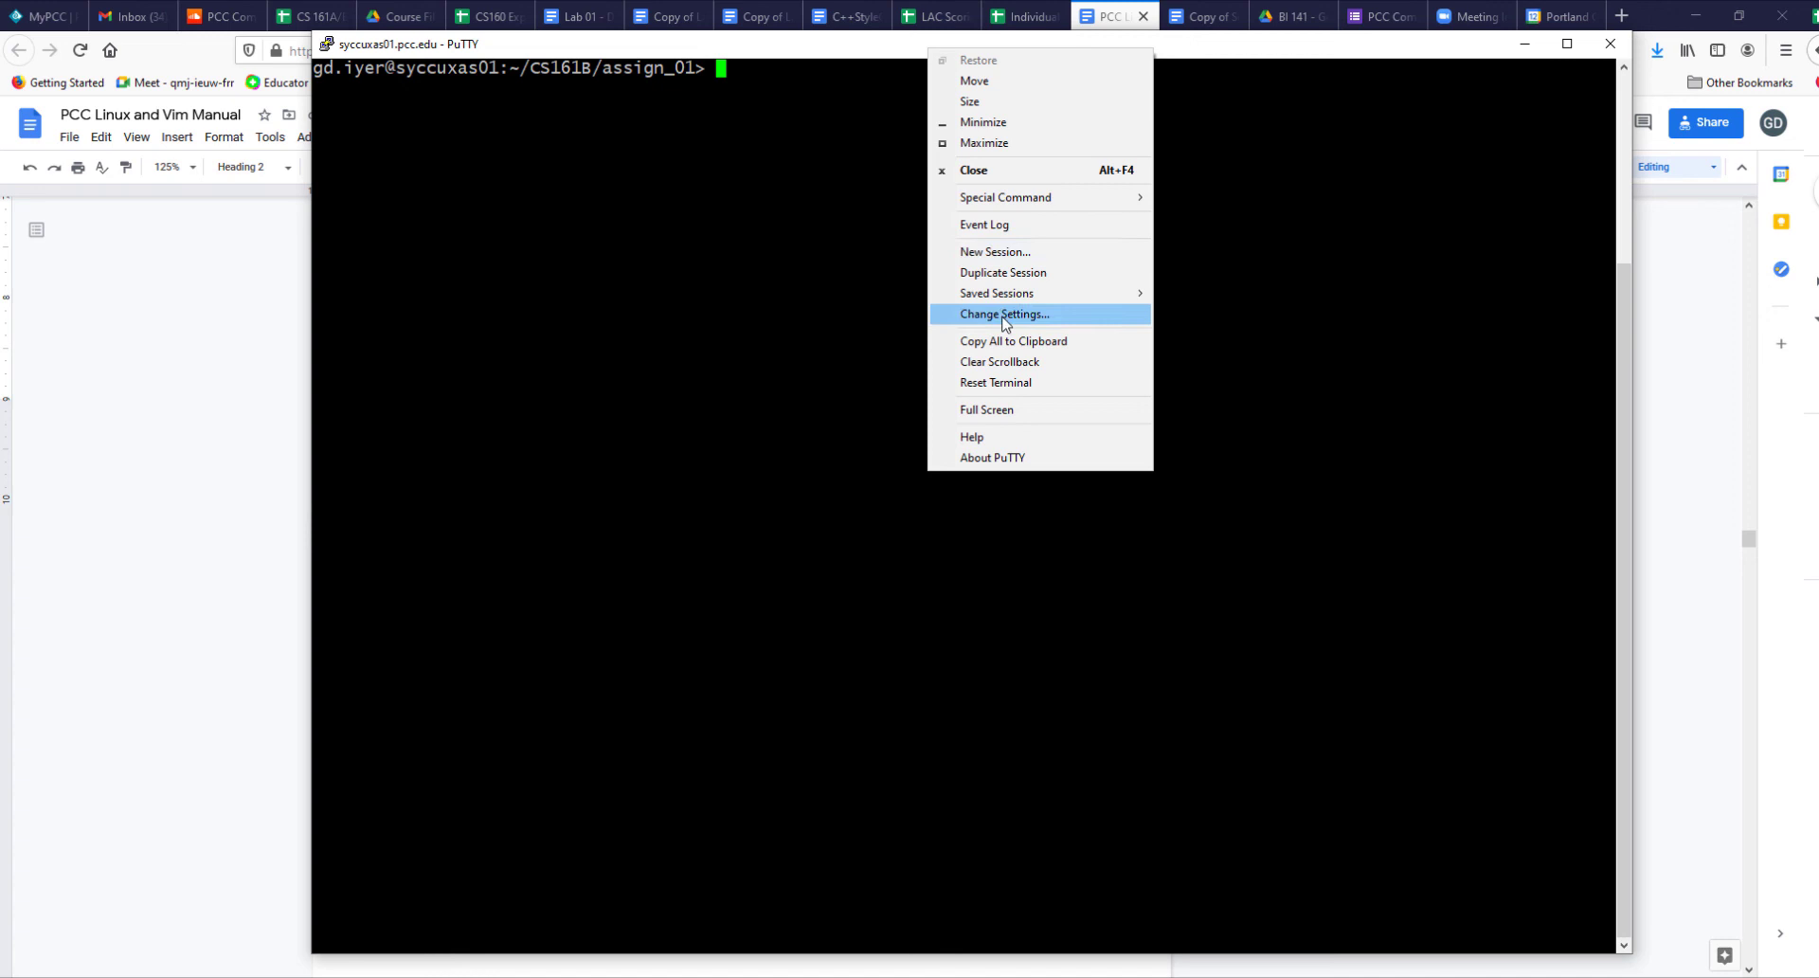
click(1005, 315)
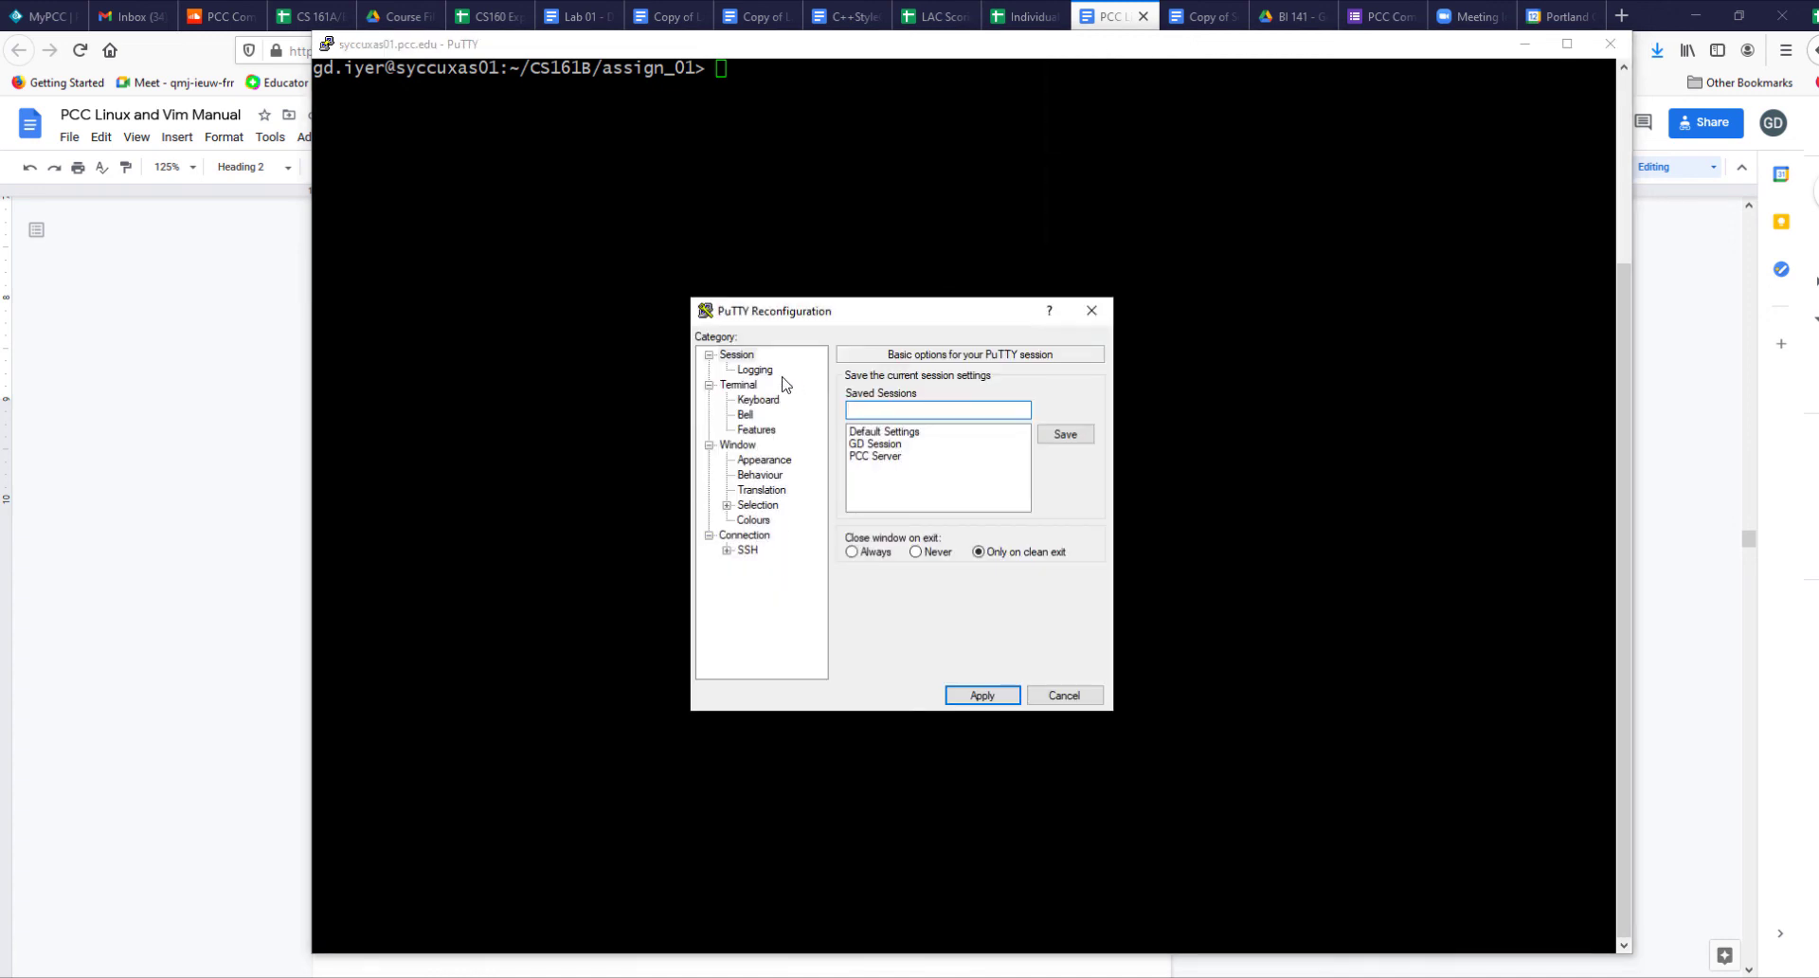
click(760, 465)
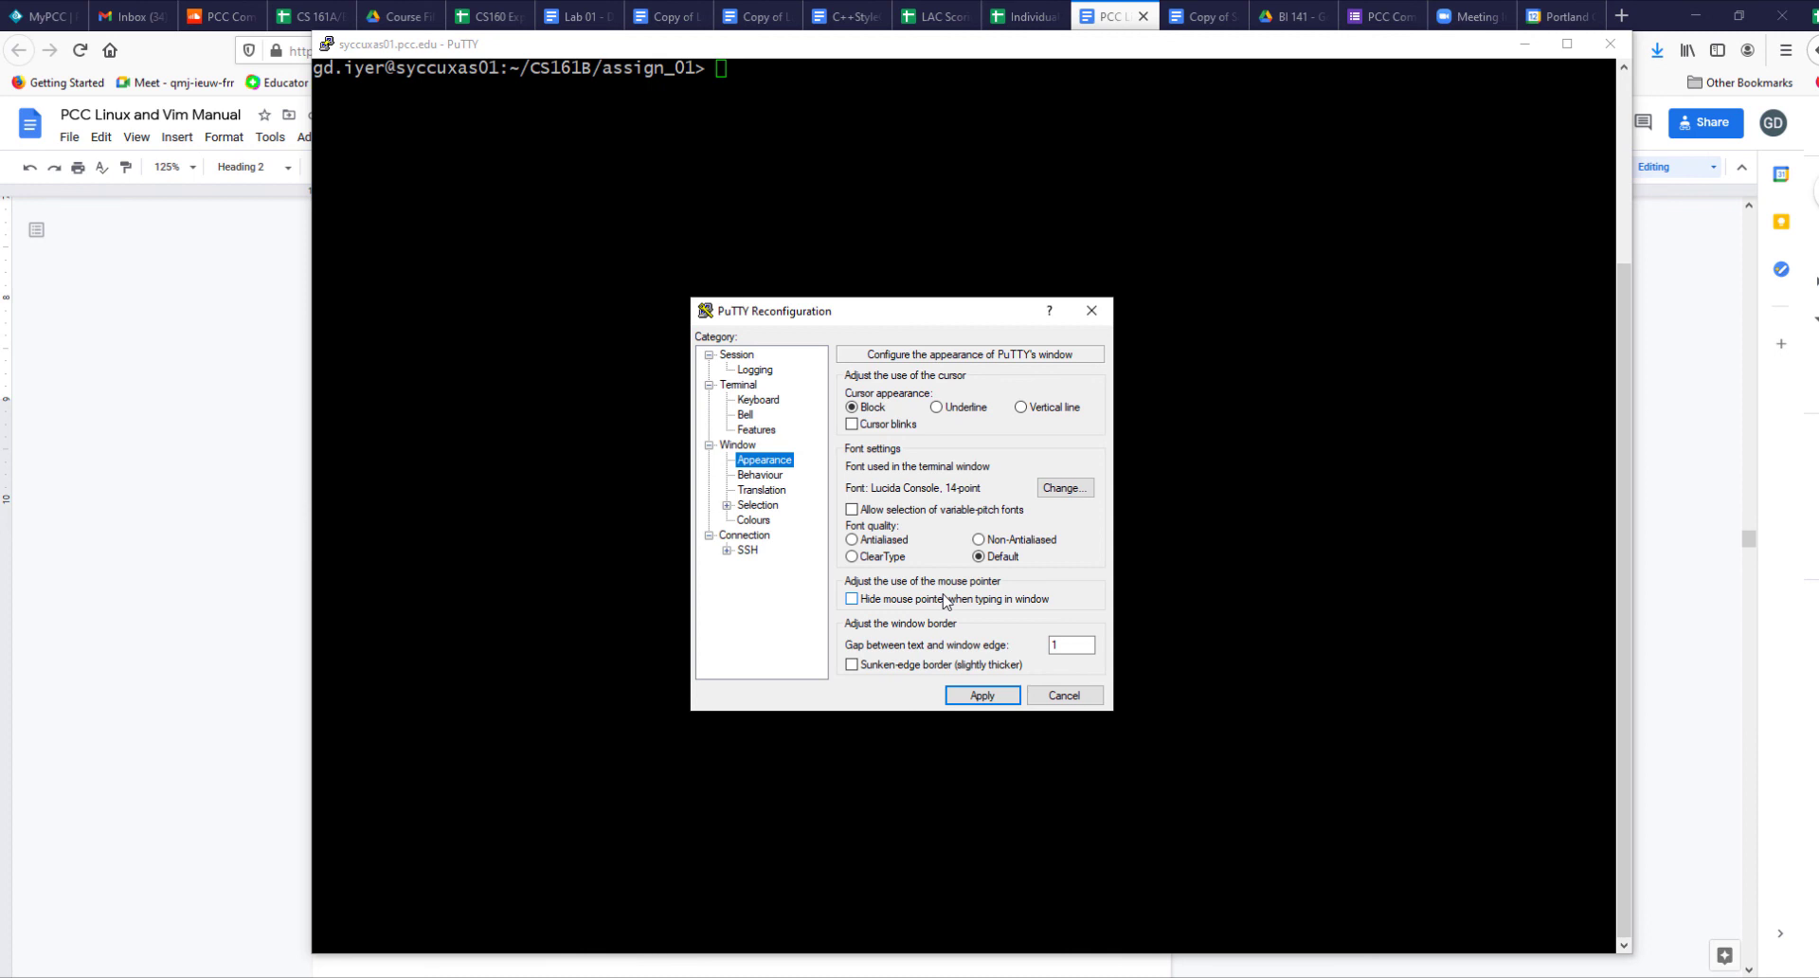
click(1066, 490)
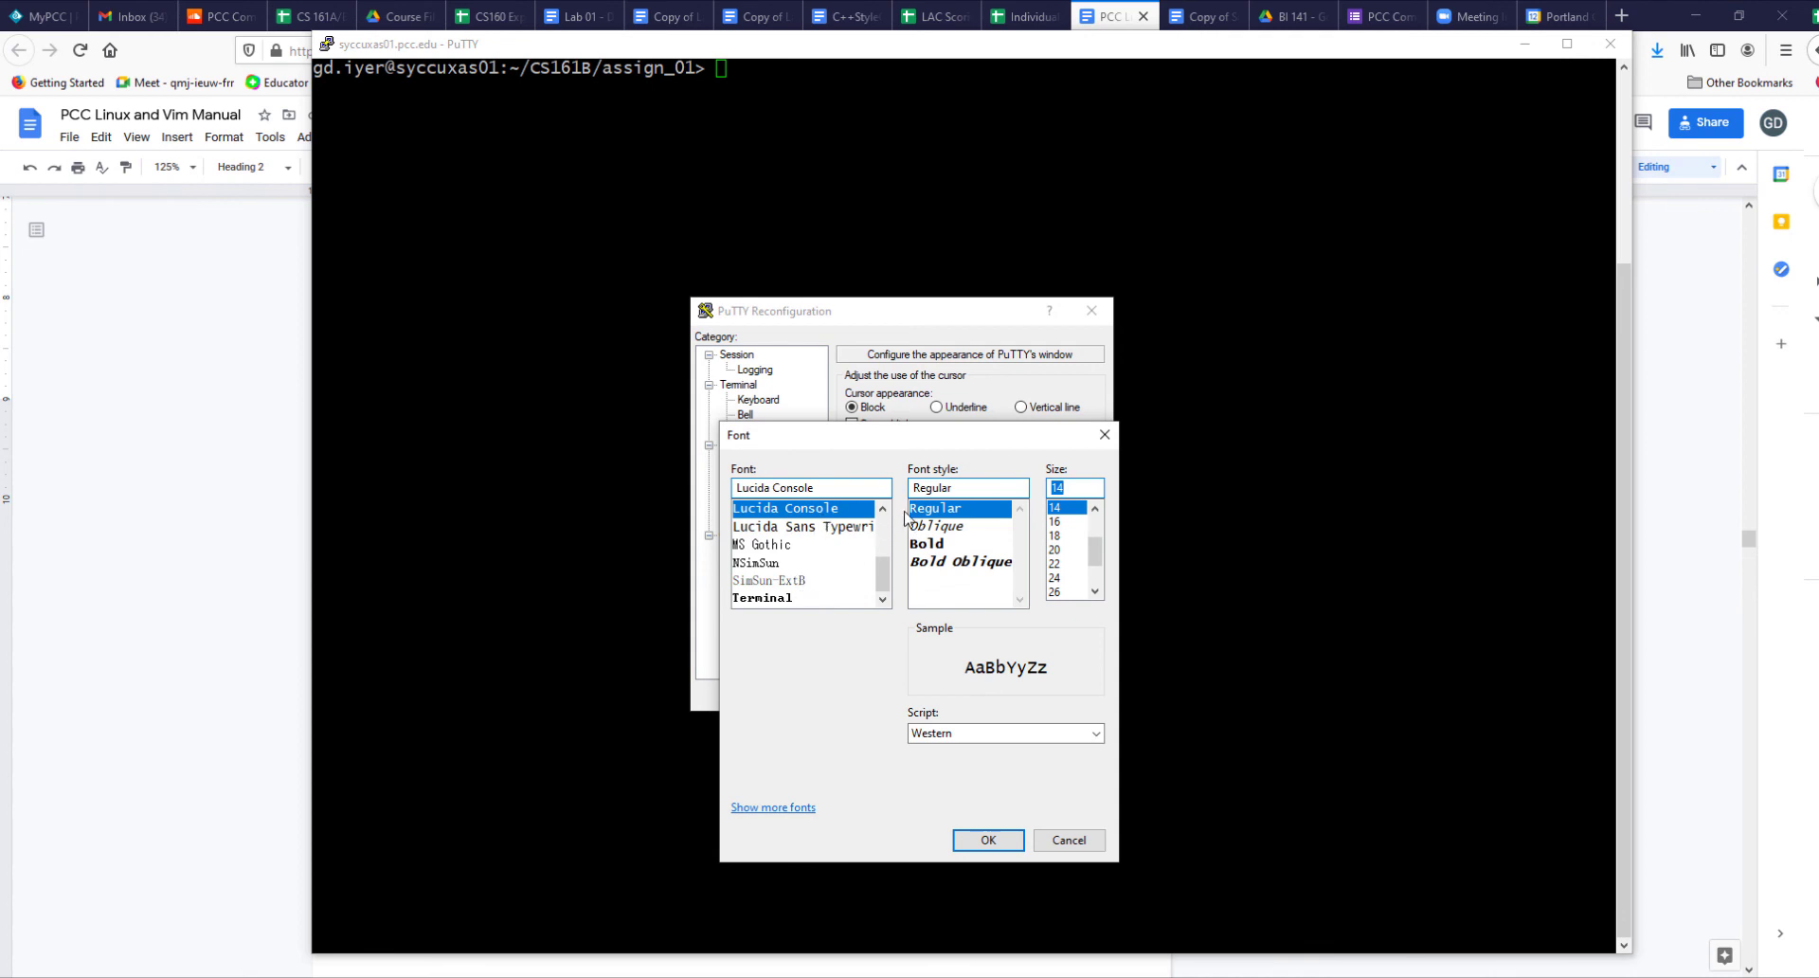
click(1012, 842)
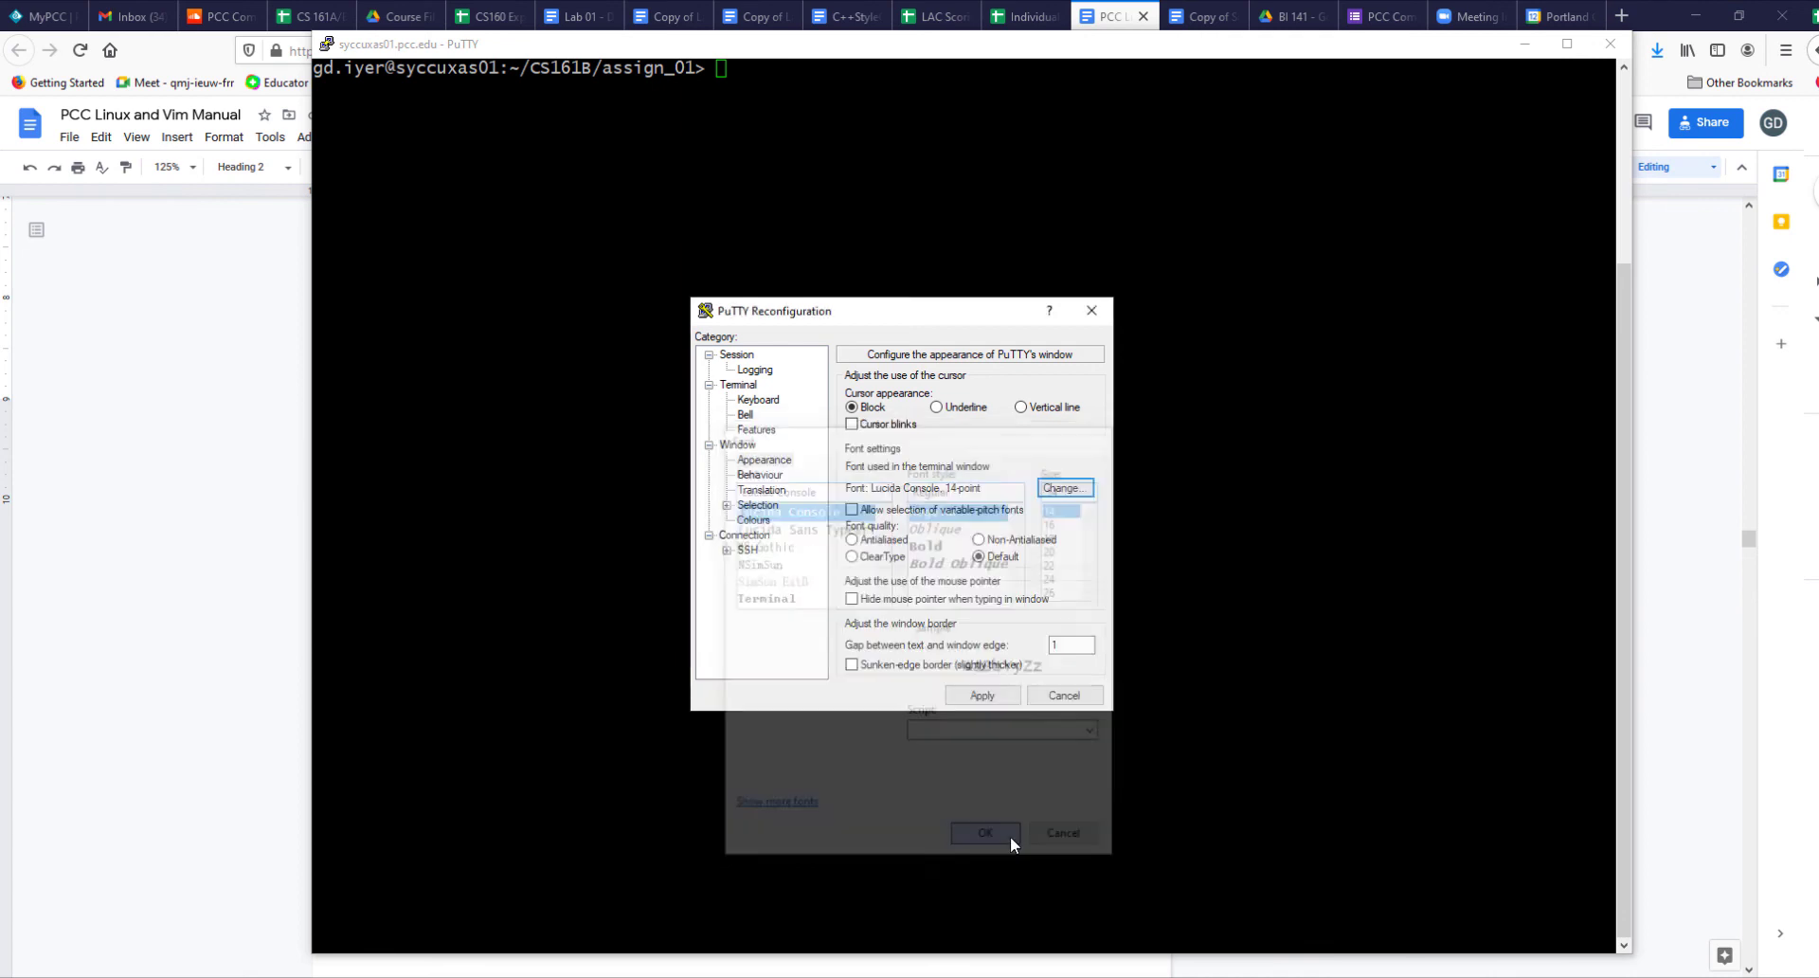